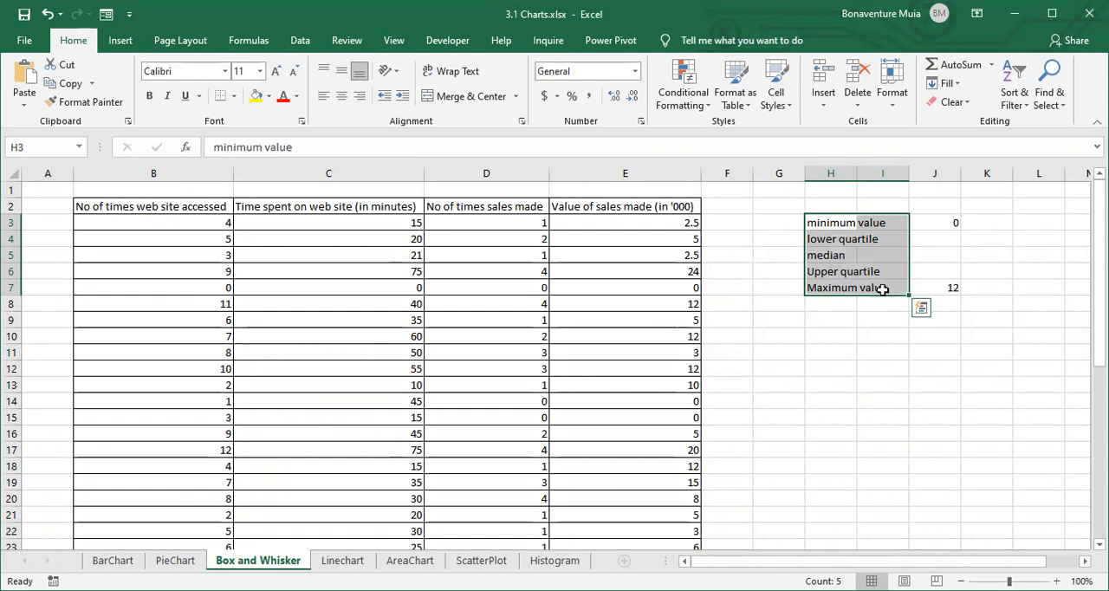
# - Review the formulas behind the minimum value in J3 and the maximum value in J7
pyautogui.click(935, 226)
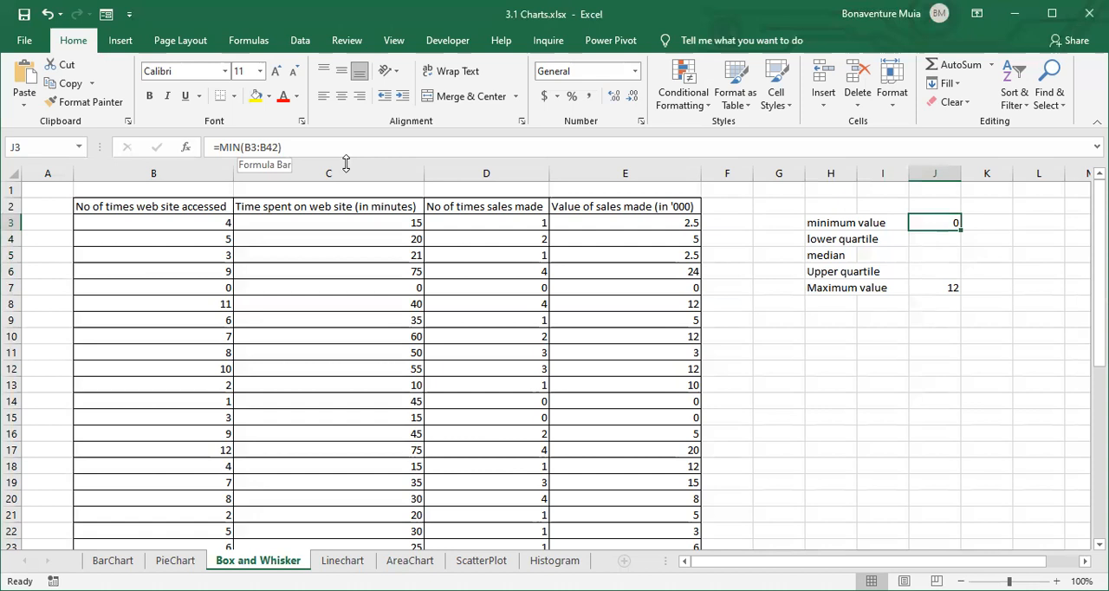
pyautogui.click(873, 290)
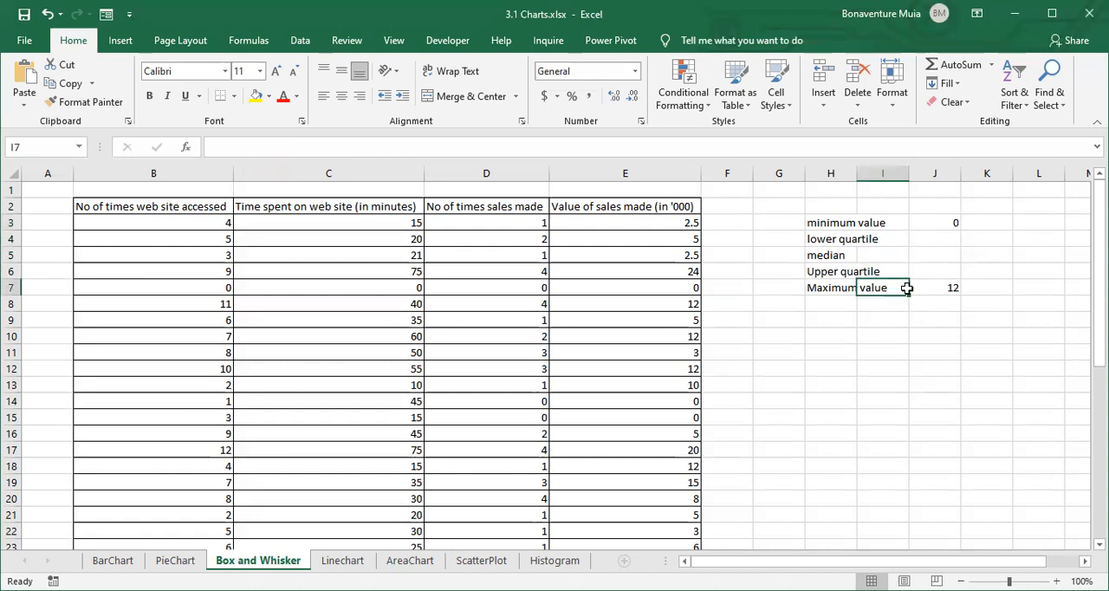
pyautogui.click(944, 288)
pyautogui.click(256, 147)
pyautogui.moveTo(286, 147); pyautogui.dragTo(210, 149)
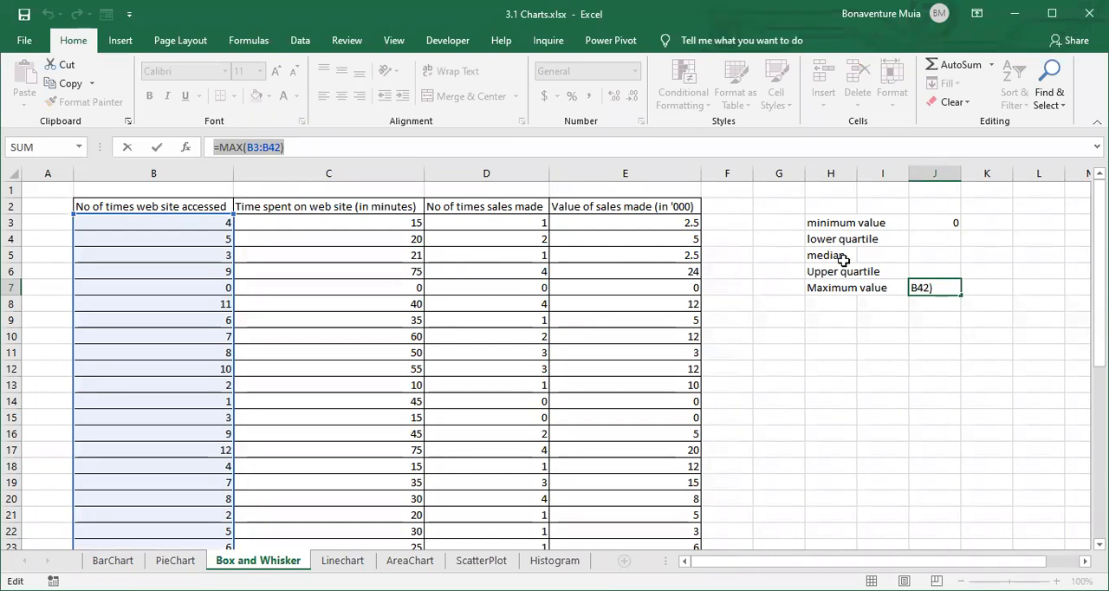
pyautogui.press('Return')
# - Calculate the lower quartile of the web site access counts in J4 using QUARTILE.INC on B3:B42 with quart 1
pyautogui.click(918, 239)
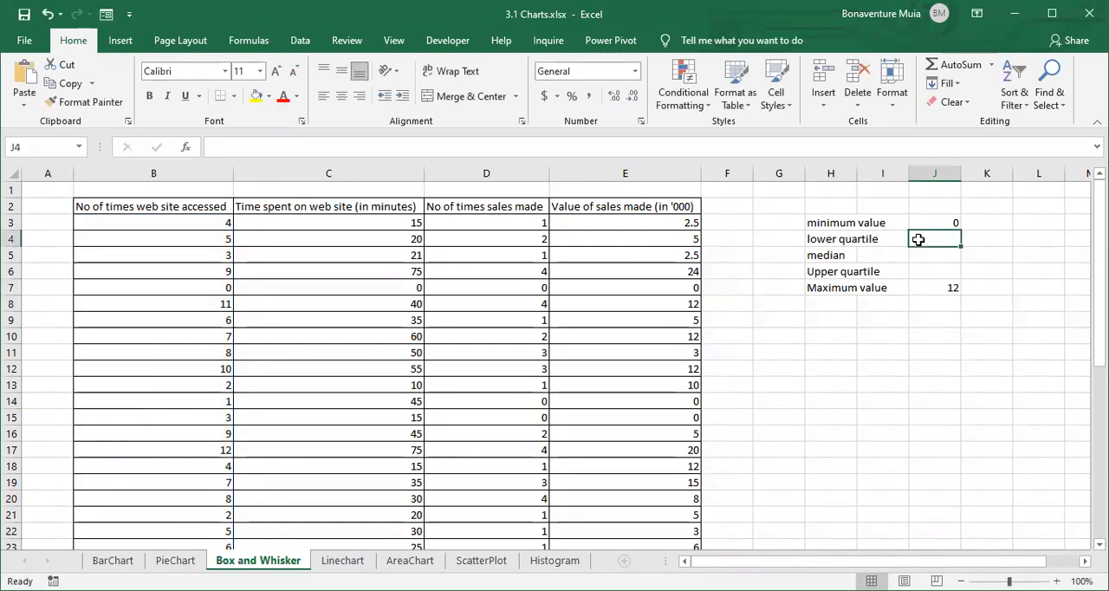
pyautogui.write('=')
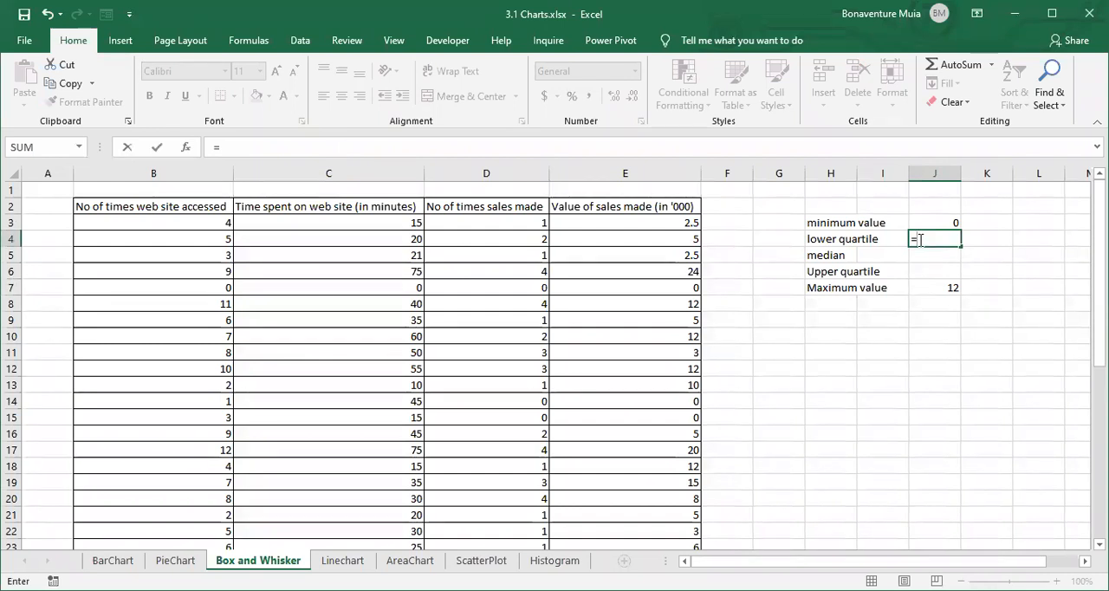
pyautogui.write('quar')
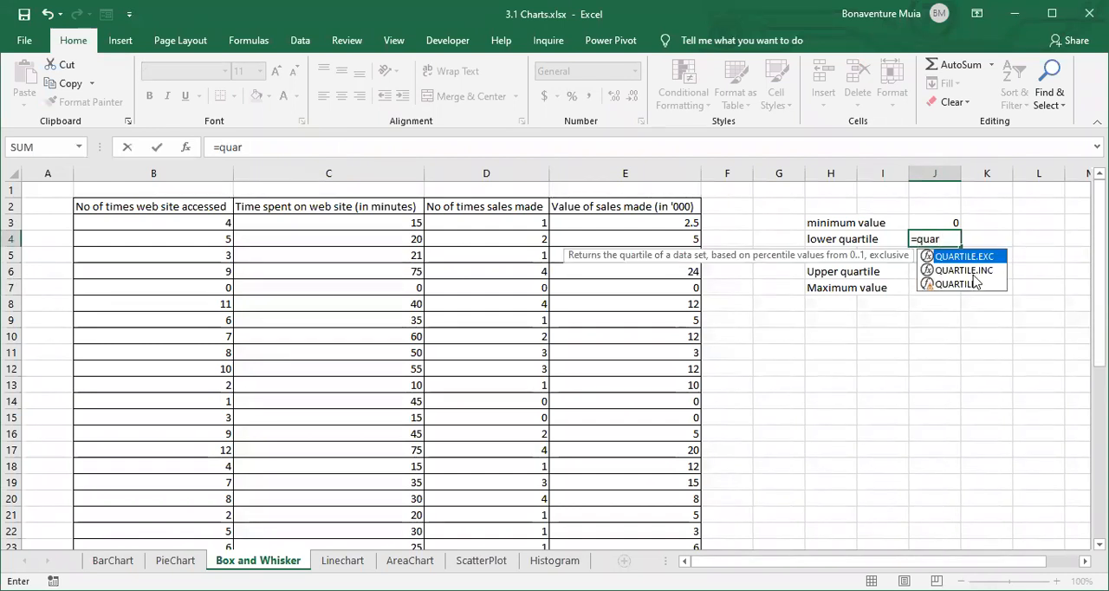
pyautogui.click(974, 271)
pyautogui.press('Tab')
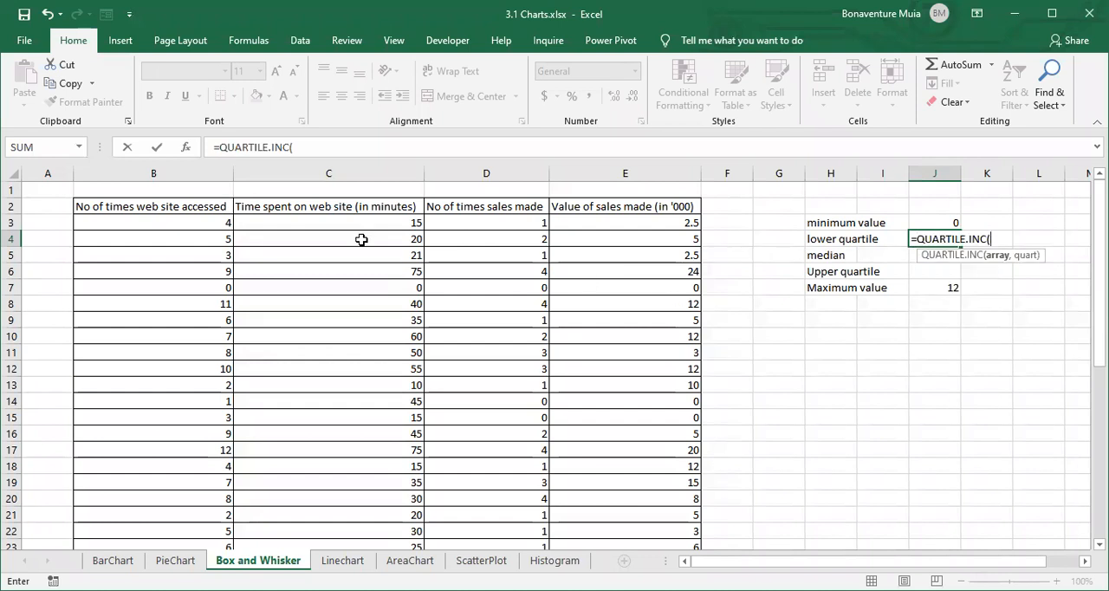
pyautogui.click(192, 228)
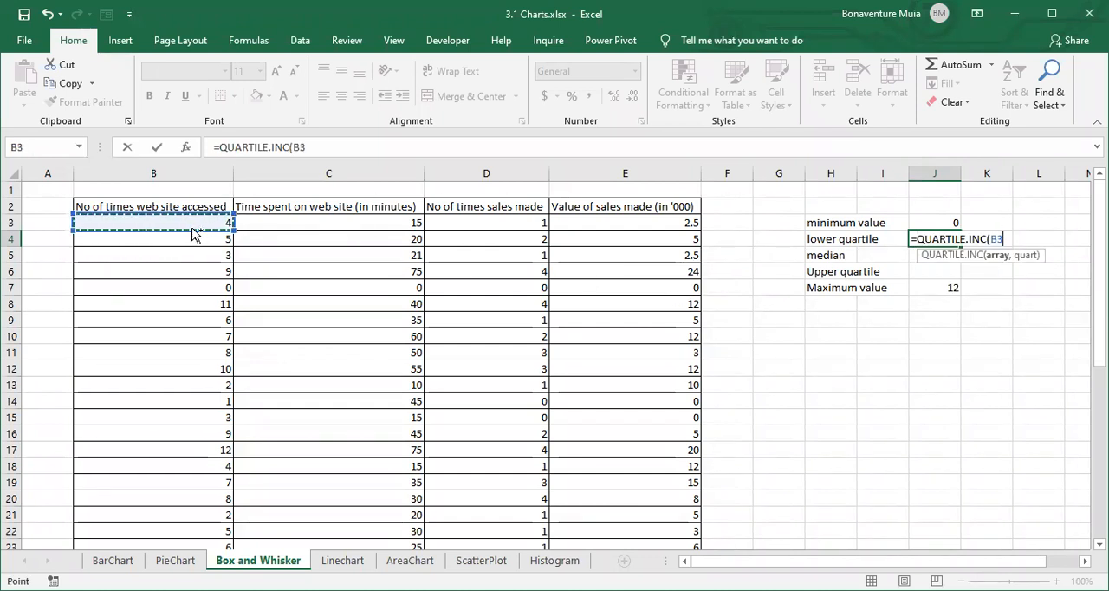
pyautogui.hotkey('ctrl', 'shift', 'Down')
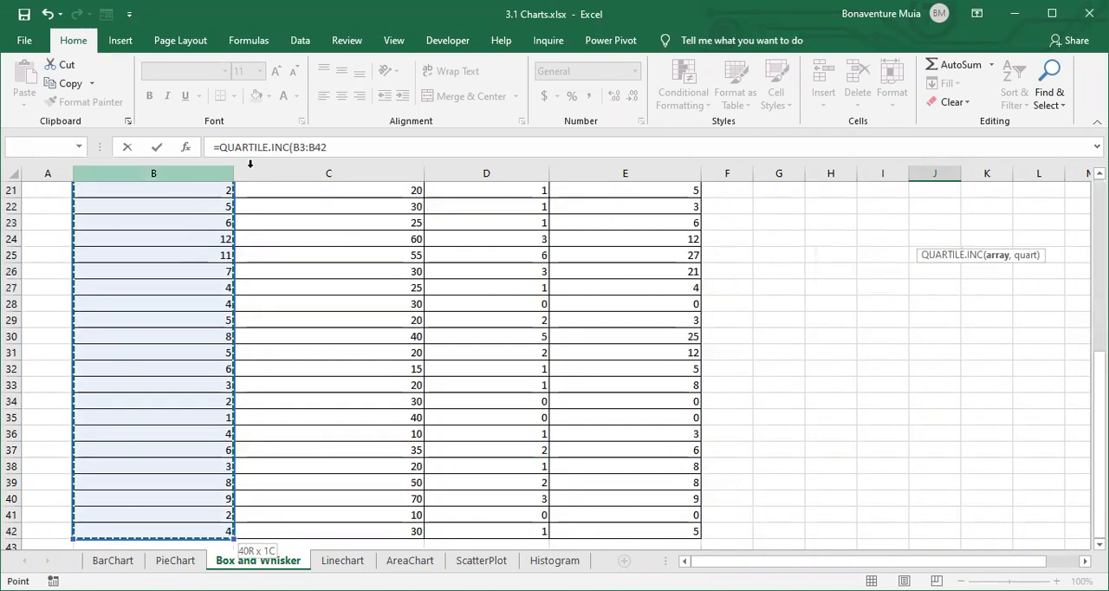
pyautogui.write(',')
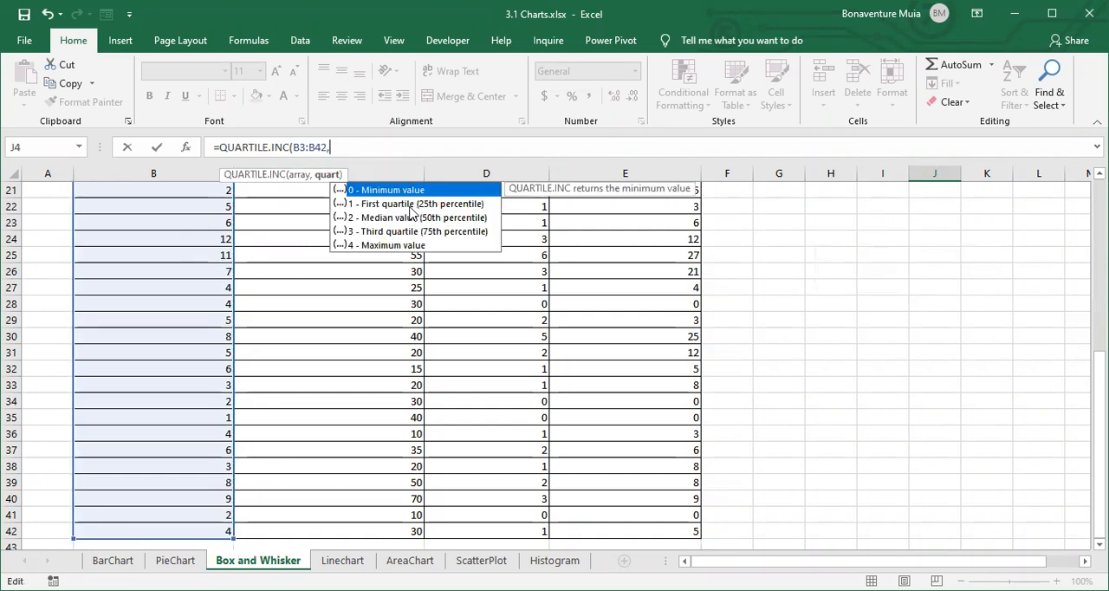
pyautogui.click(408, 206)
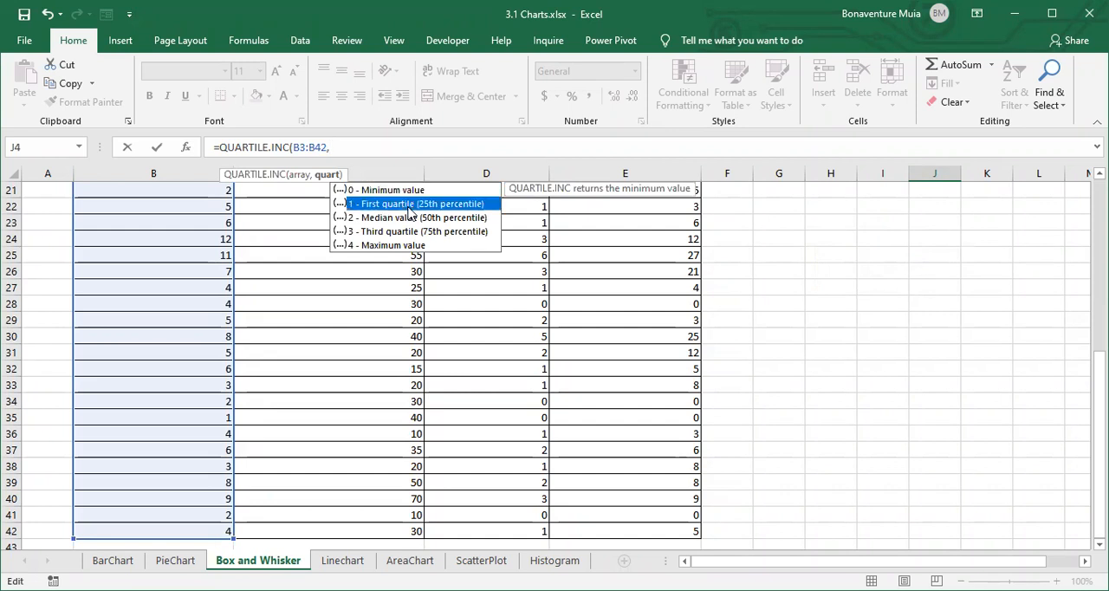
pyautogui.doubleClick(408, 206)
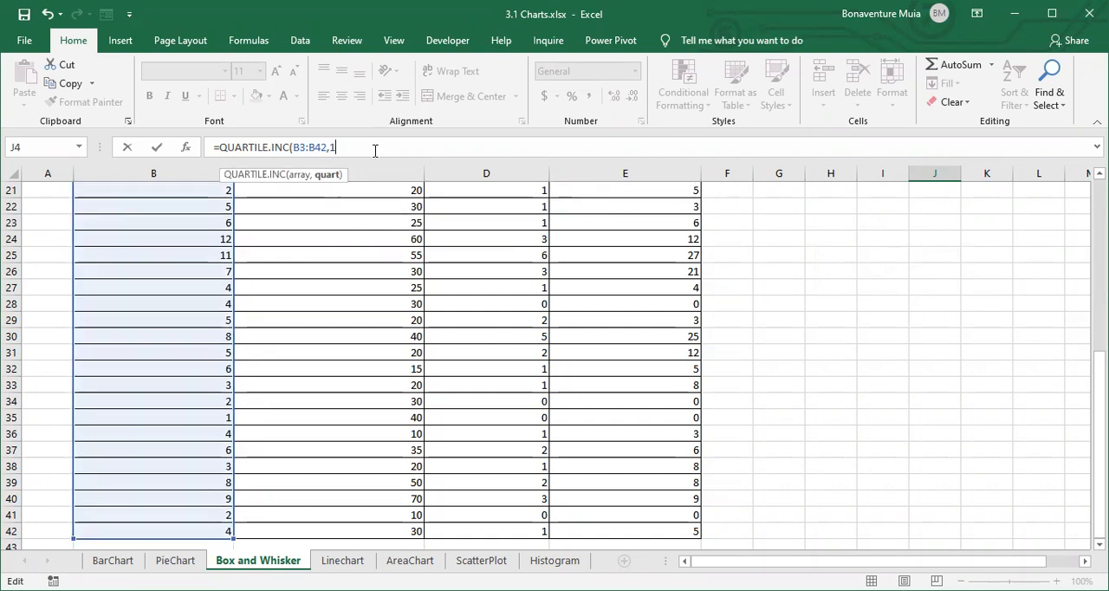
pyautogui.press('BackSpace')
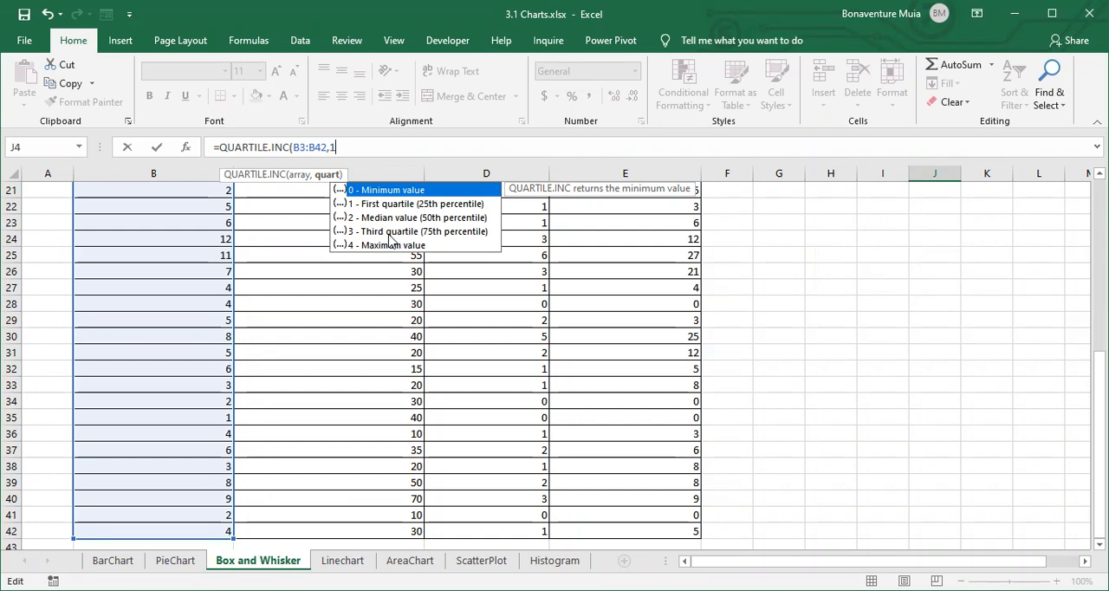
pyautogui.press('Return')
# - Calculate the median of the web site access counts in J5 using QUARTILE.INC on B3:B42 with quart 2
pyautogui.scroll(5, 389, 232)
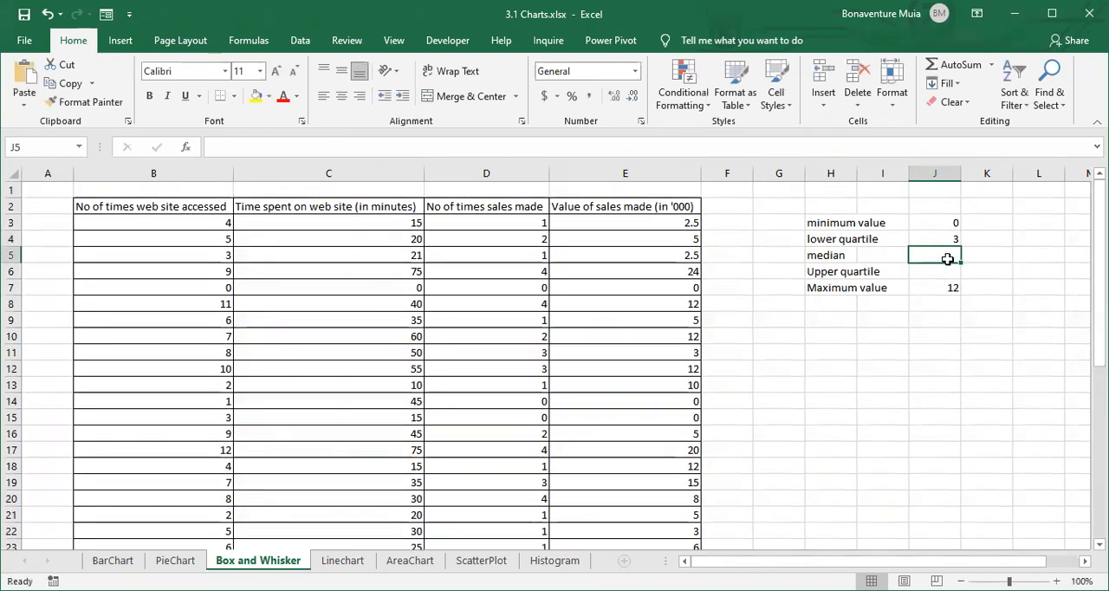
pyautogui.write('=')
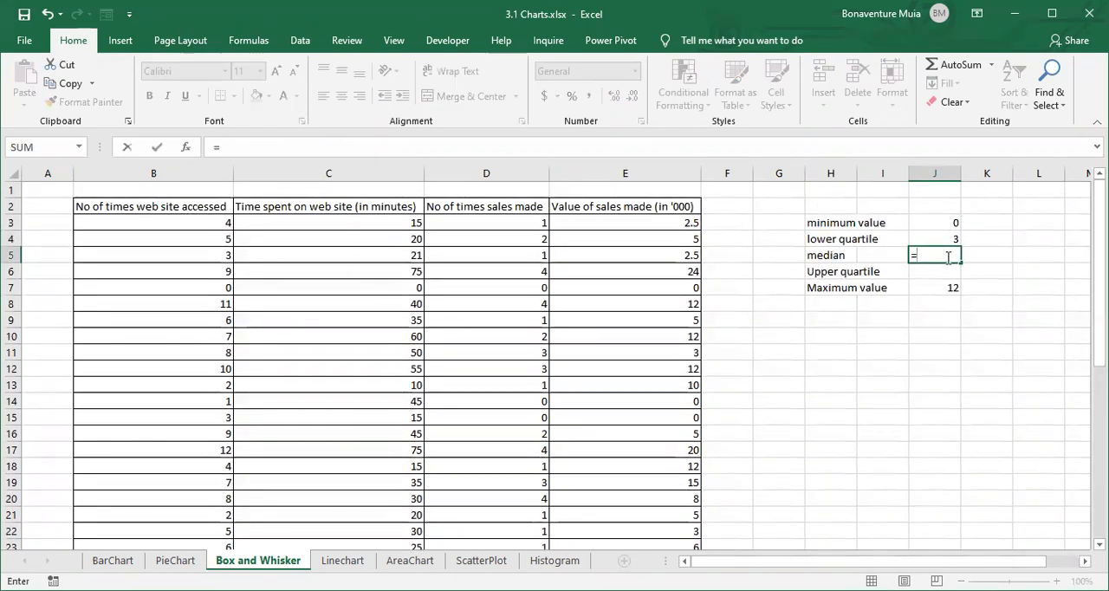
pyautogui.write('qu')
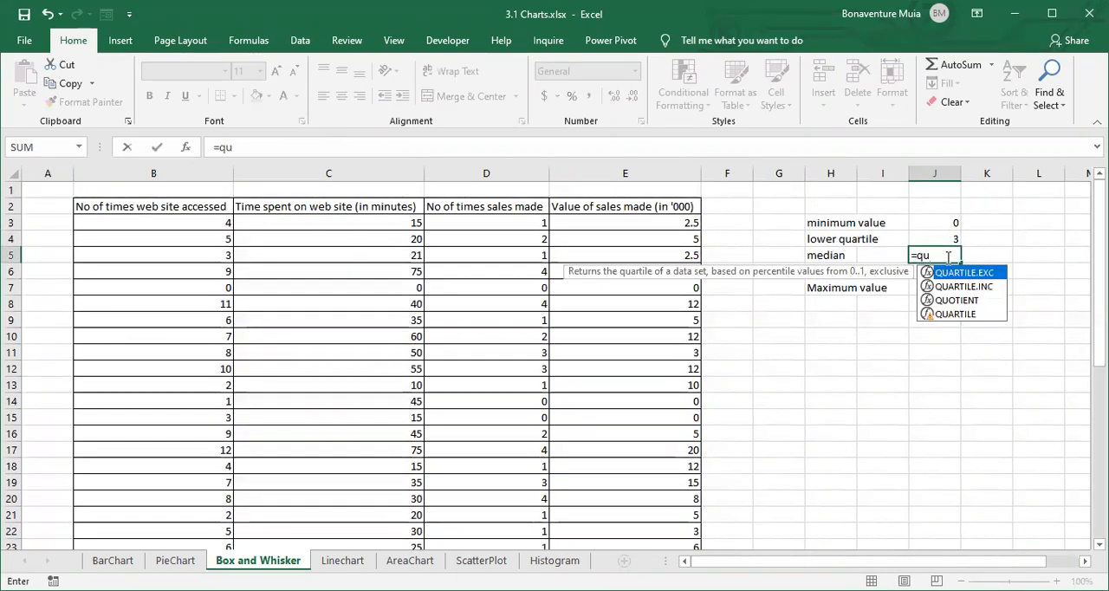
pyautogui.write('a')
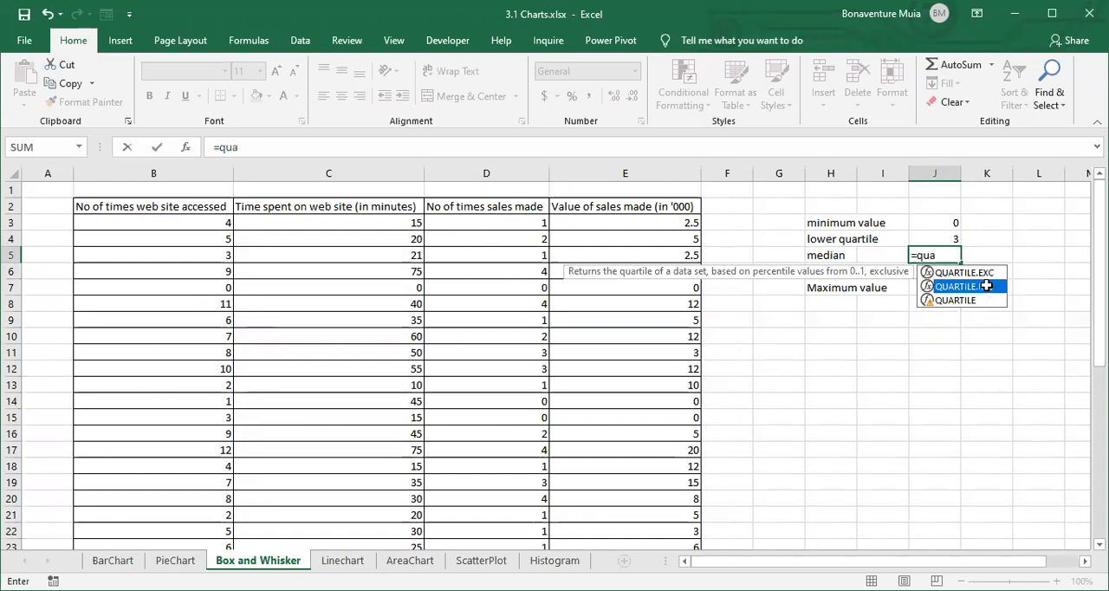
pyautogui.doubleClick(986, 286)
pyautogui.moveTo(168, 222); pyautogui.dragTo(170, 246)
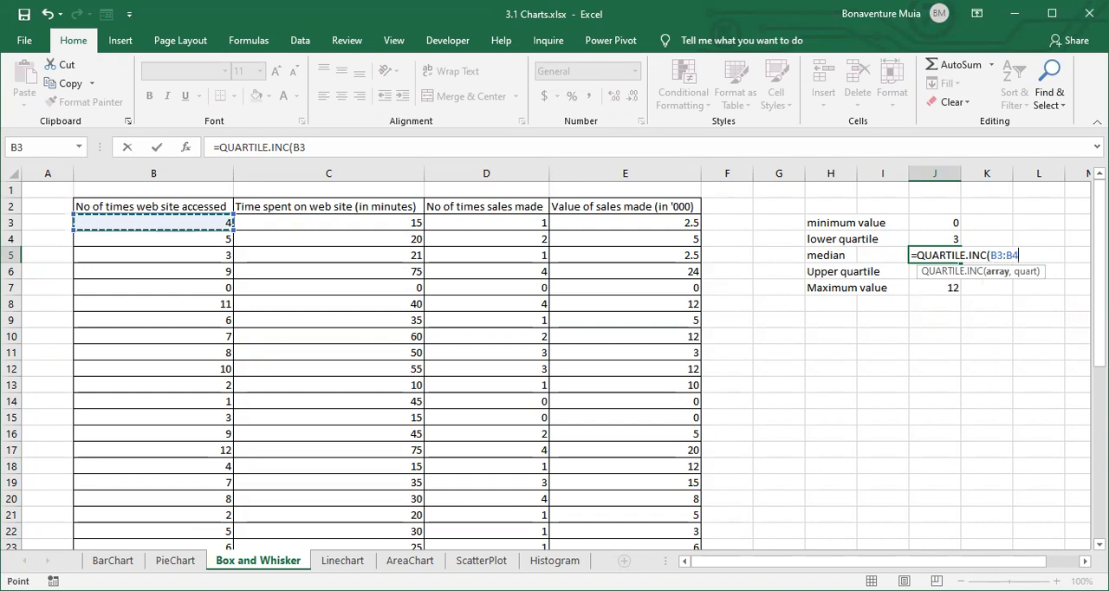
pyautogui.hotkey('ctrl', 'shift', 'Down')
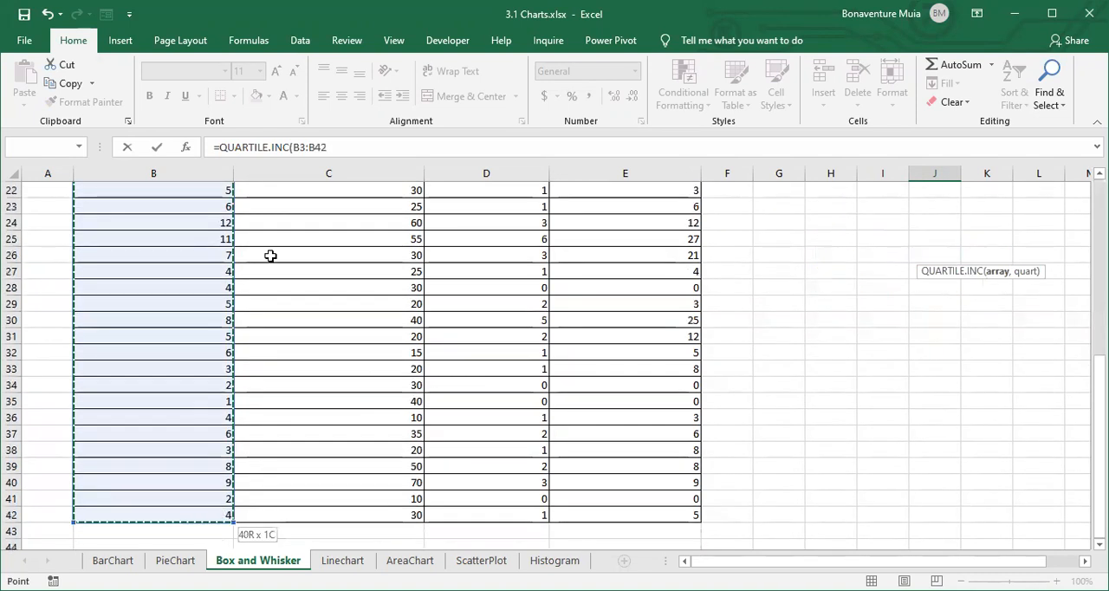
pyautogui.click(329, 150)
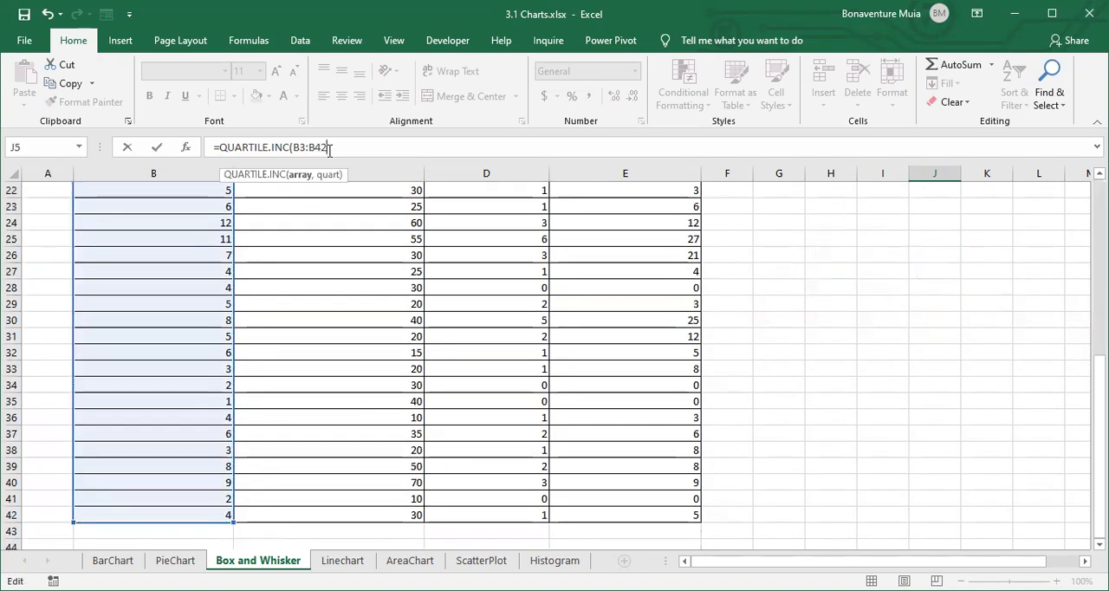
pyautogui.write(',')
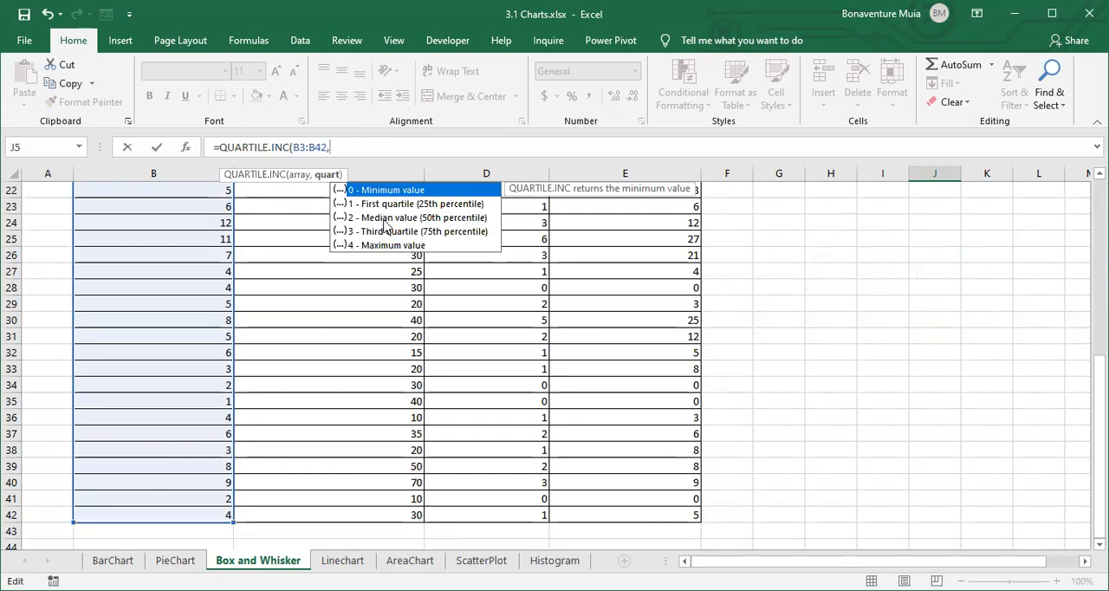
pyautogui.write('2')
pyautogui.press('Return')
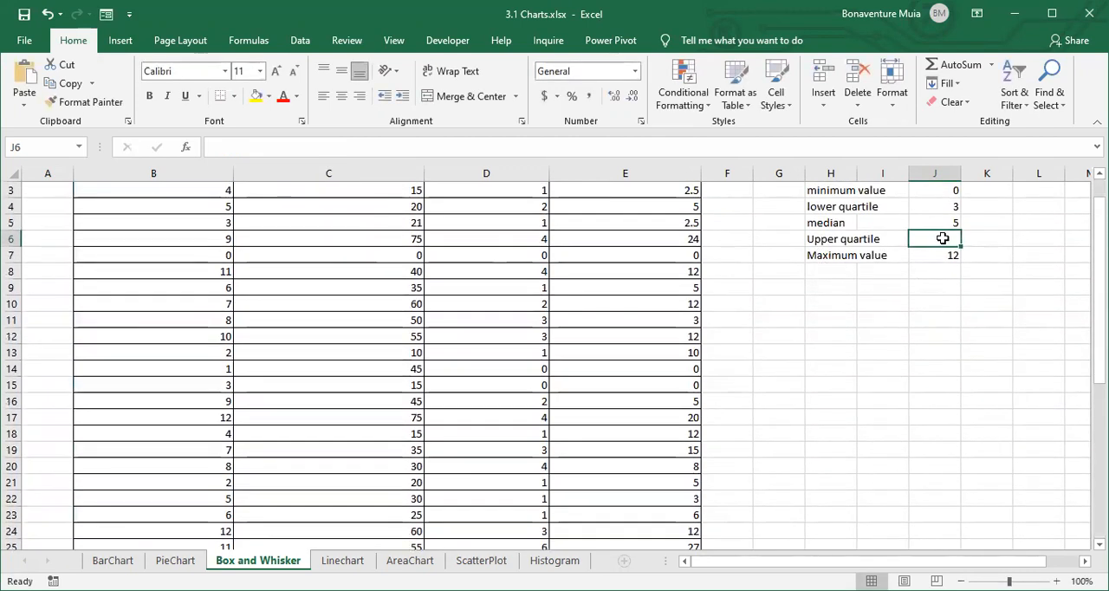
# - Calculate the upper quartile of the web site access counts in J6 using QUARTILE.INC on B3:B42 with quart 3
pyautogui.write('=')
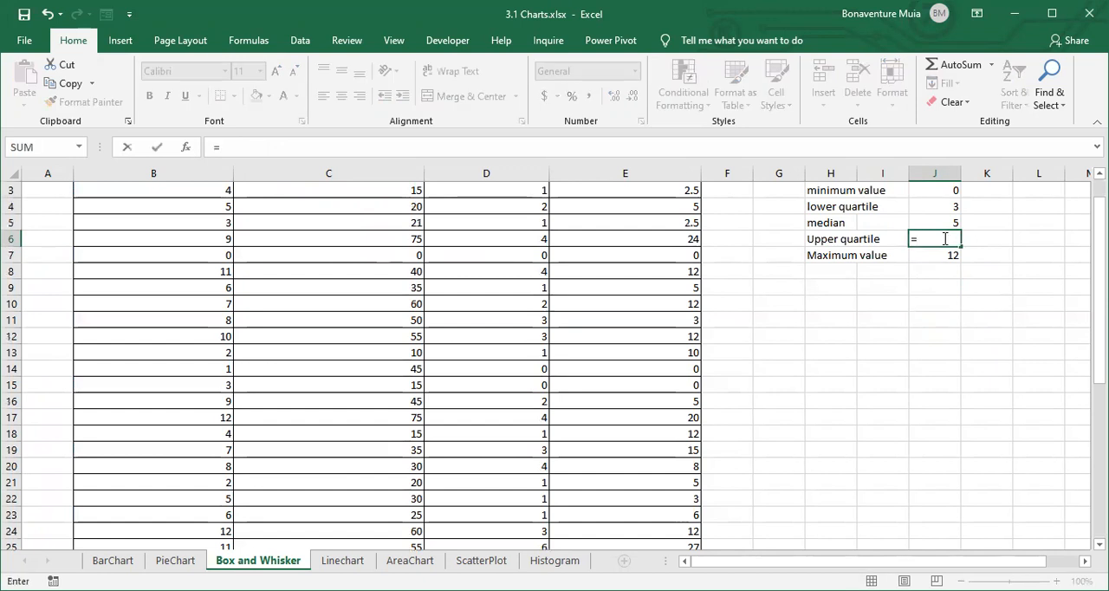
pyautogui.write('quarl')
pyautogui.press('BackSpace')
pyautogui.write('r')
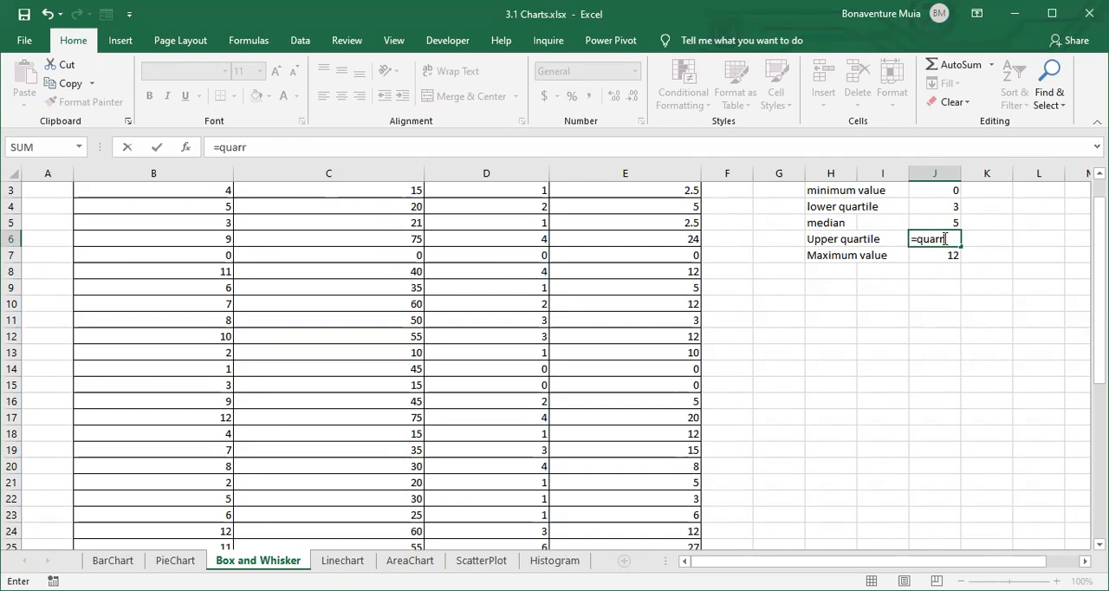
pyautogui.press('BackSpace')
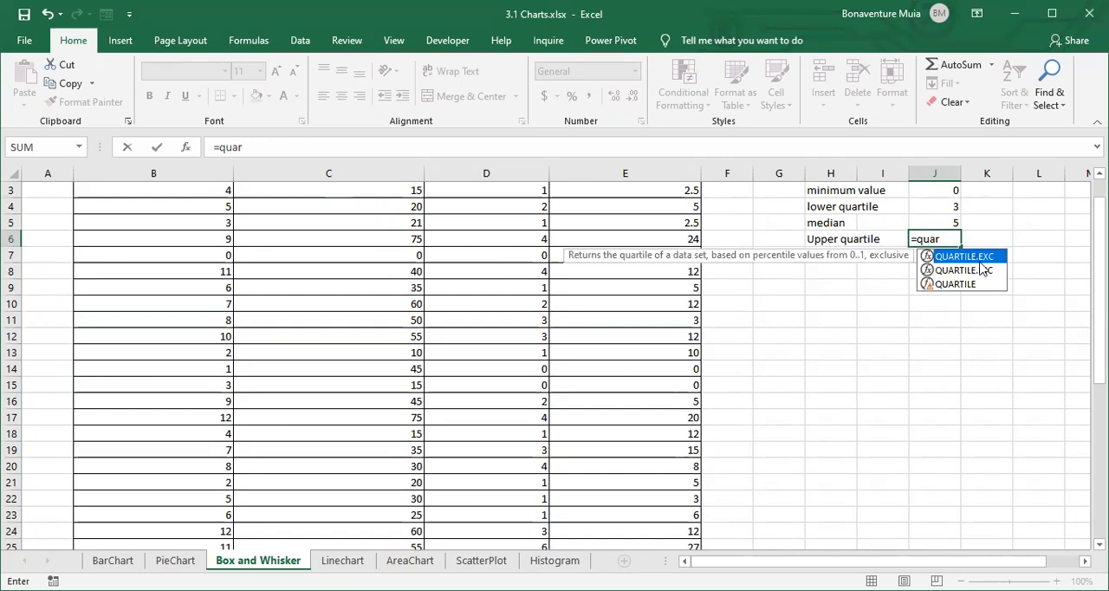
pyautogui.press('Tab')
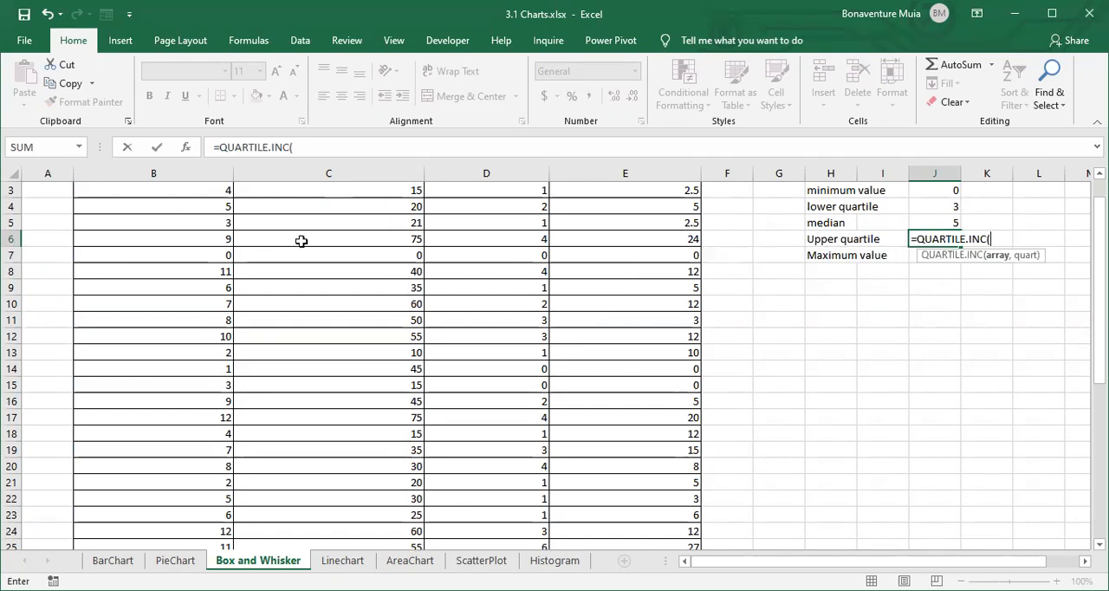
pyautogui.scroll(1, 298, 241)
pyautogui.click(219, 223)
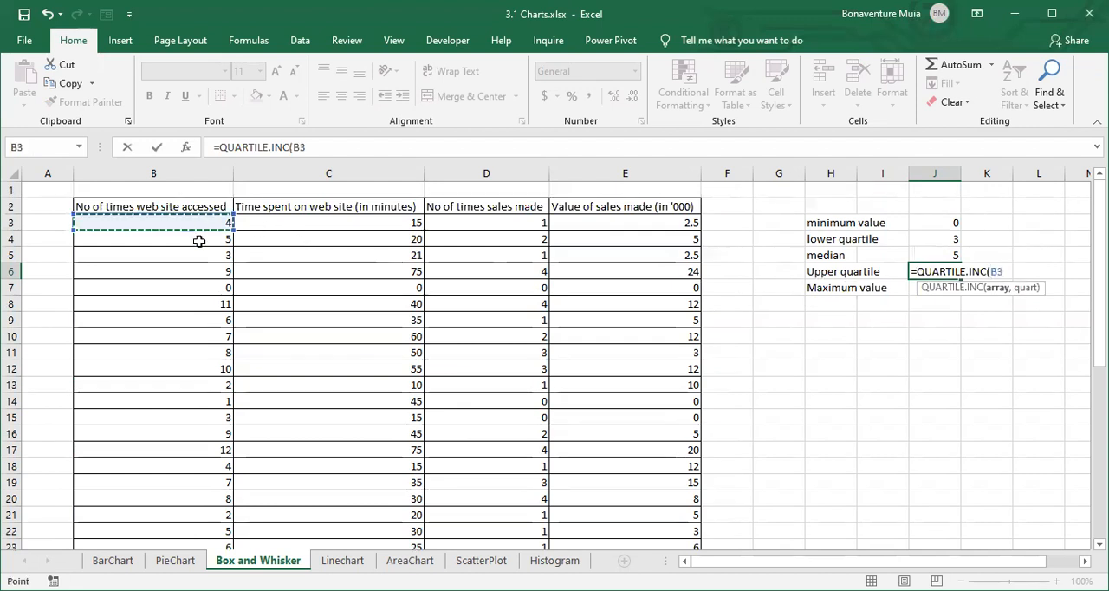
pyautogui.moveTo(218, 223); pyautogui.dragTo(215, 522)
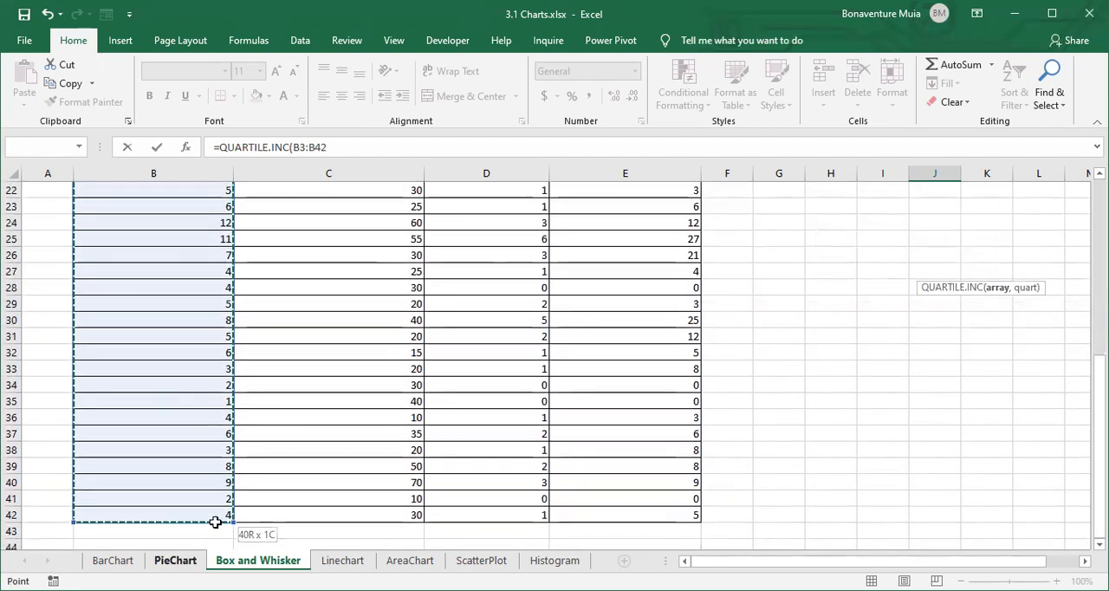
pyautogui.click(340, 149)
pyautogui.write(',3')
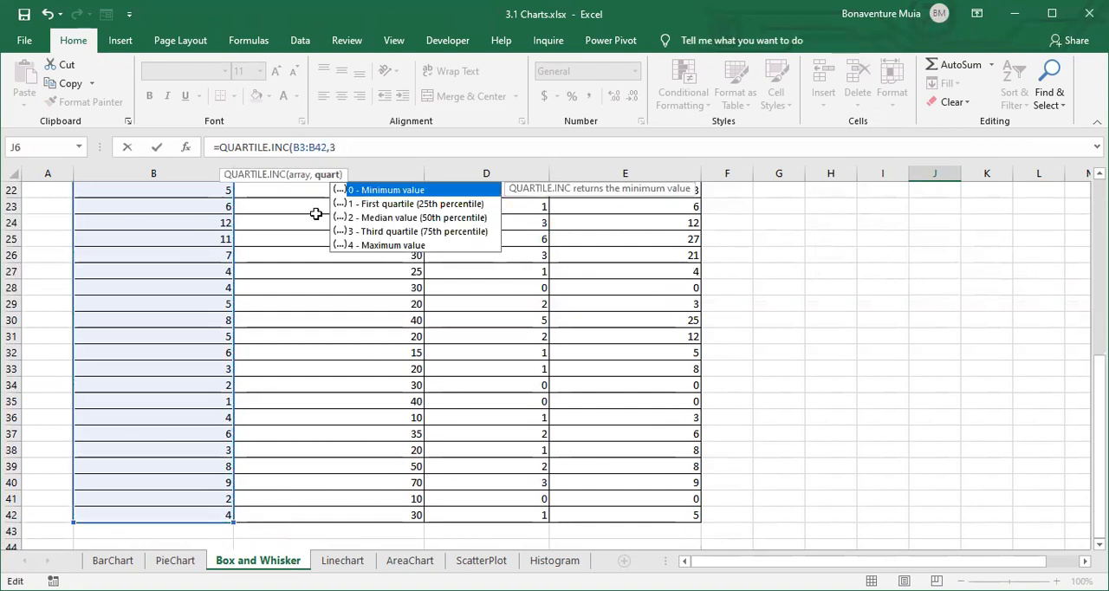
pyautogui.press('Return')
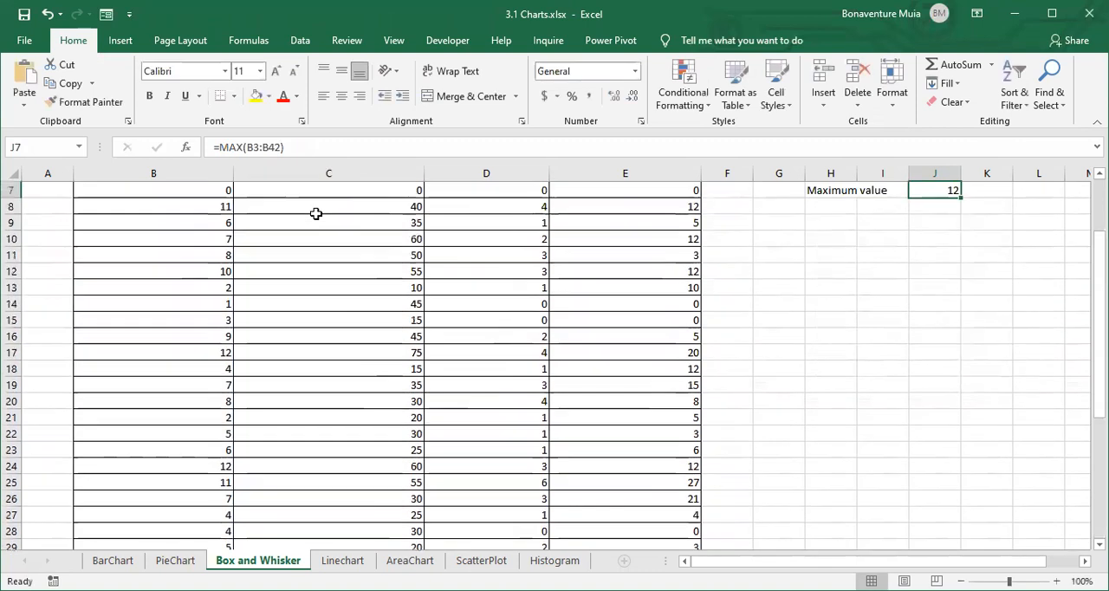
# - Insert a box and whisker chart from the full data table in B2:E42, including the header row
pyautogui.scroll(2, 872, 269)
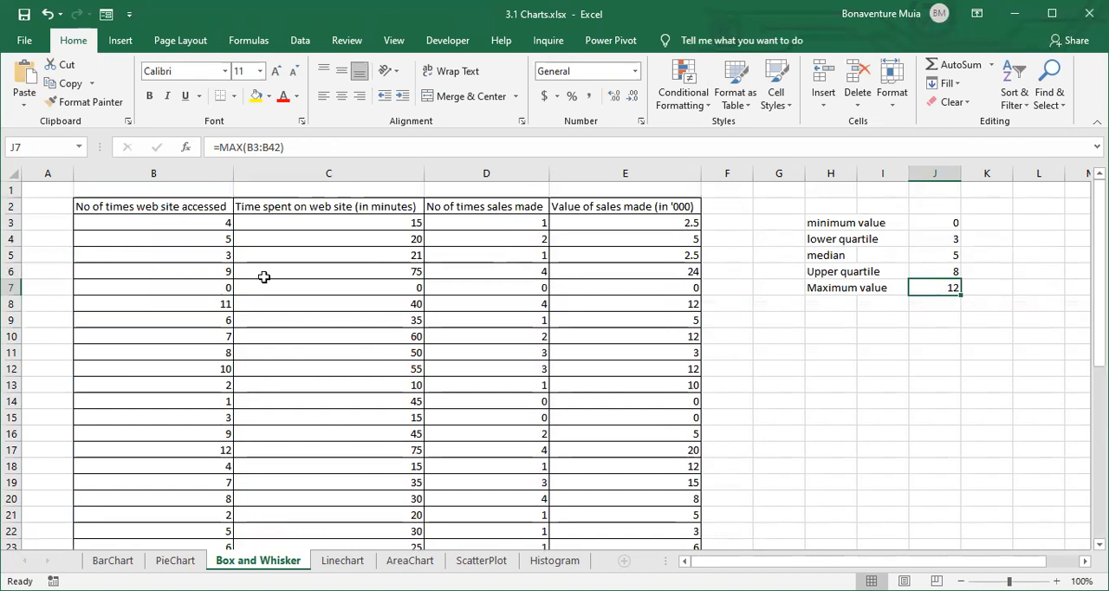
pyautogui.press('Return')
pyautogui.moveTo(89, 205); pyautogui.dragTo(700, 502)
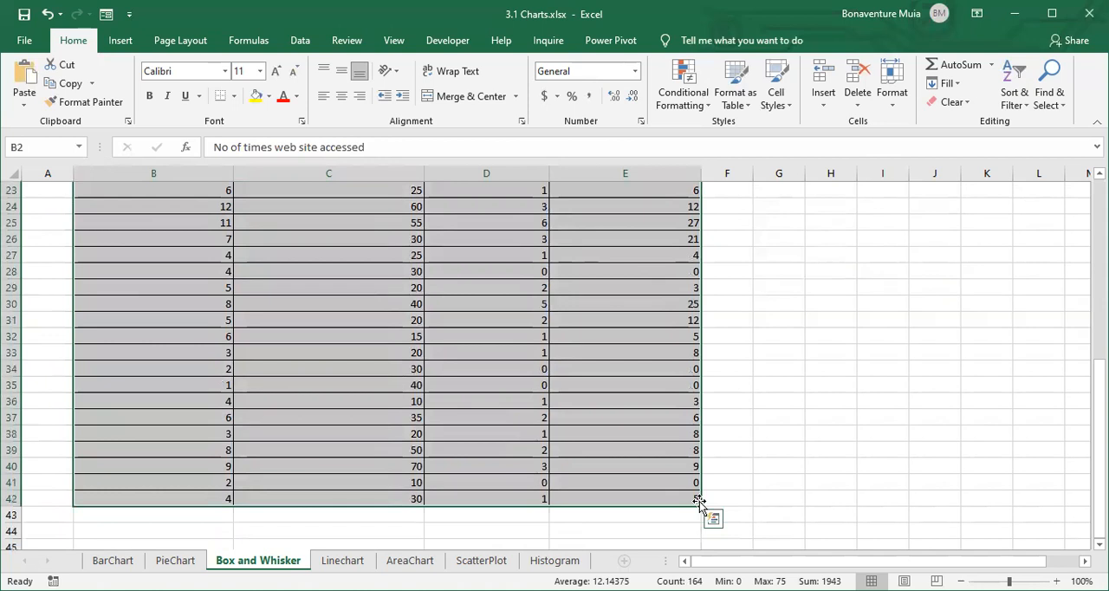
pyautogui.click(115, 44)
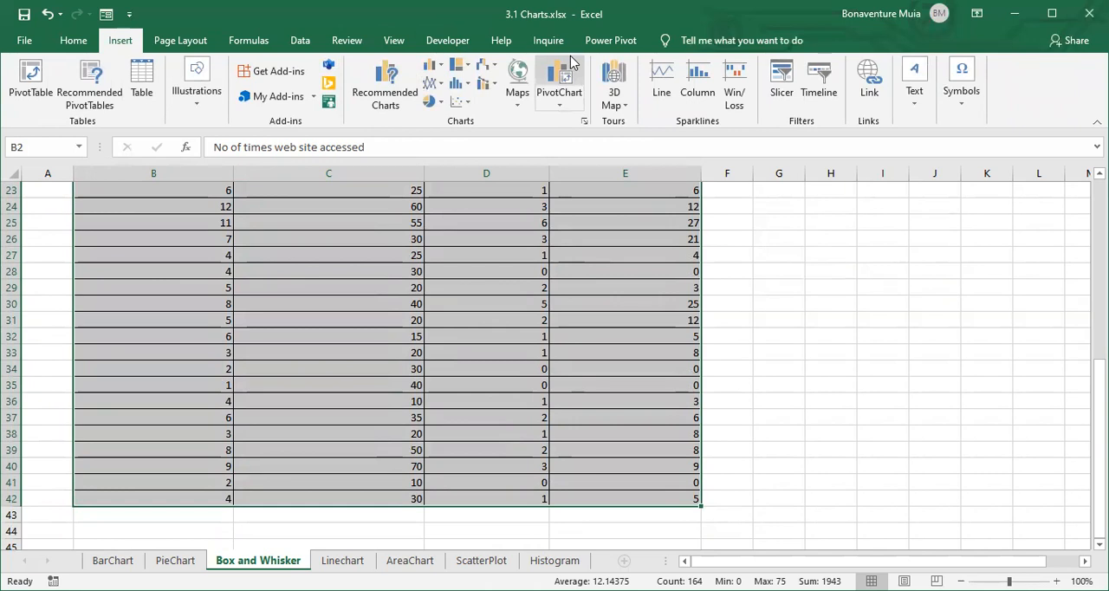
pyautogui.click(459, 85)
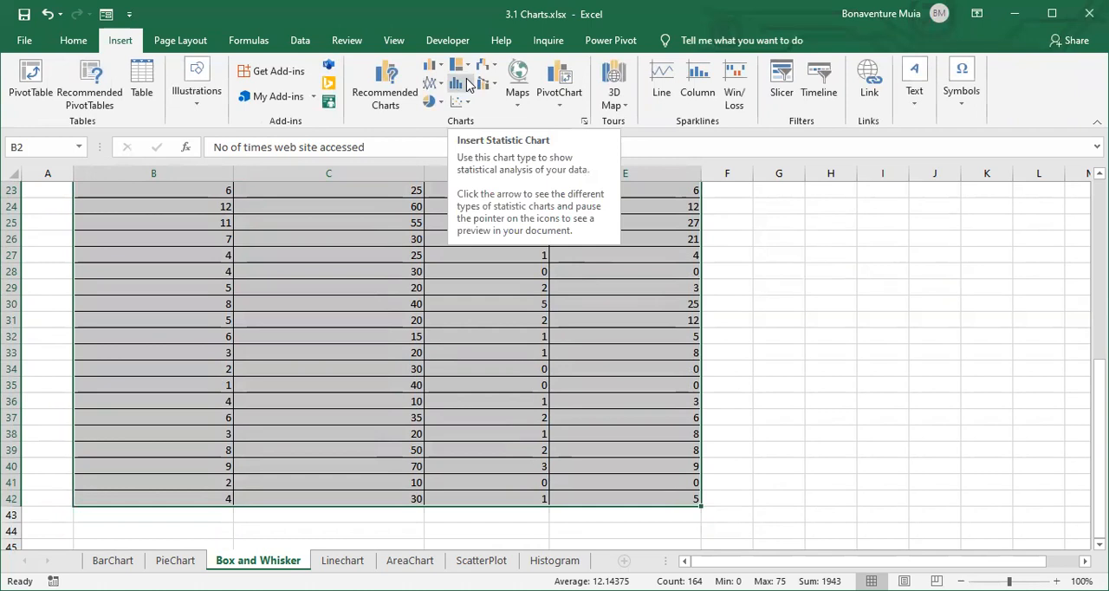
pyautogui.click(468, 84)
pyautogui.click(468, 84)
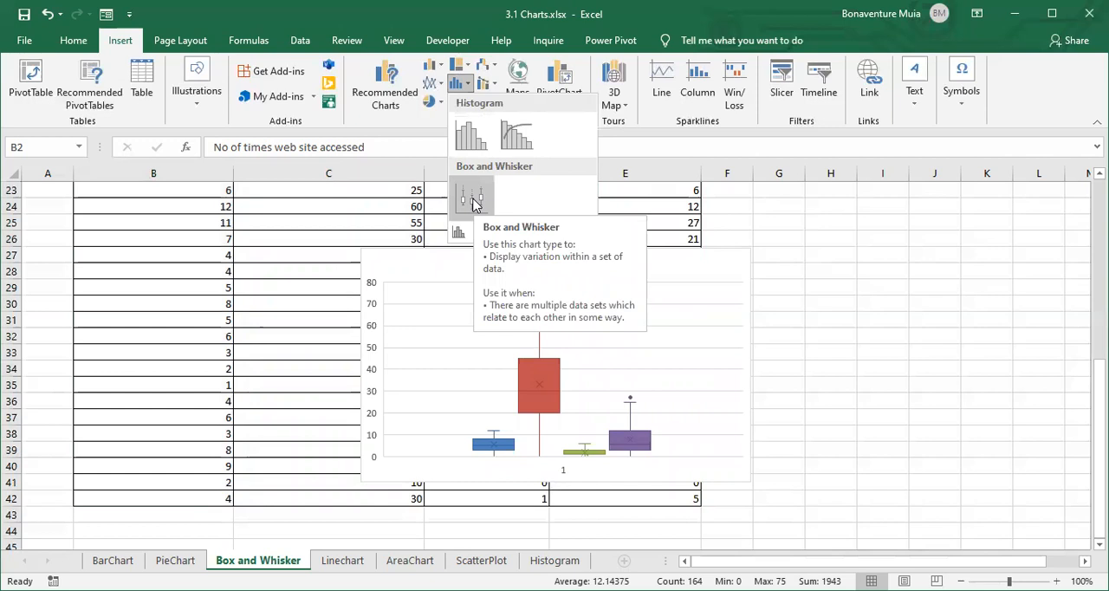
pyautogui.click(473, 203)
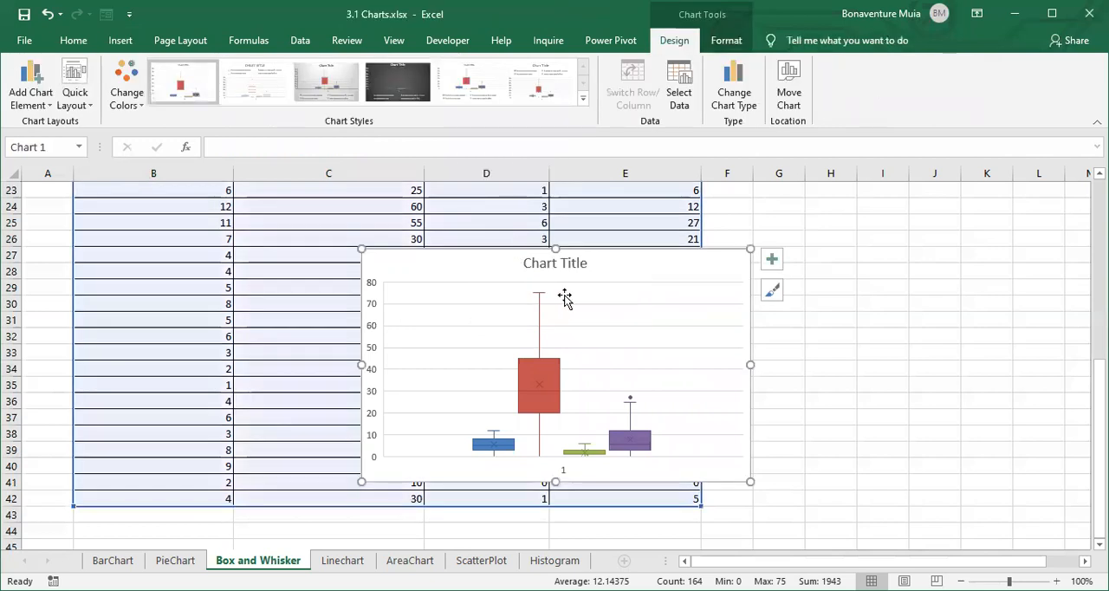
# - Move the box and whisker chart off the data table to the area directly below the five-number summary
pyautogui.moveTo(569, 276); pyautogui.dragTo(925, 218)
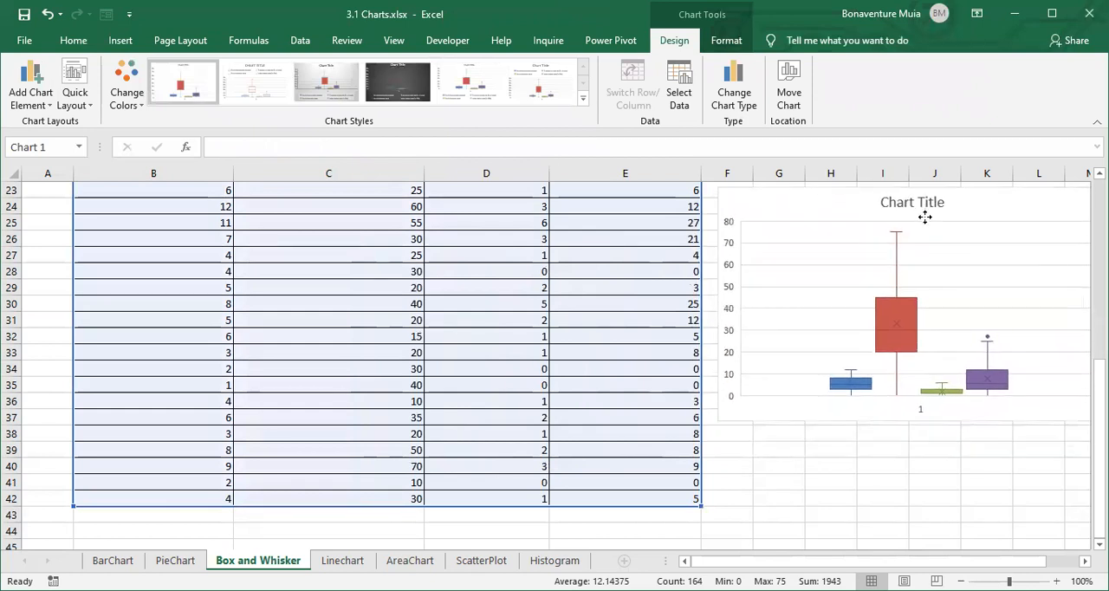
pyautogui.scroll(4, 545, 220)
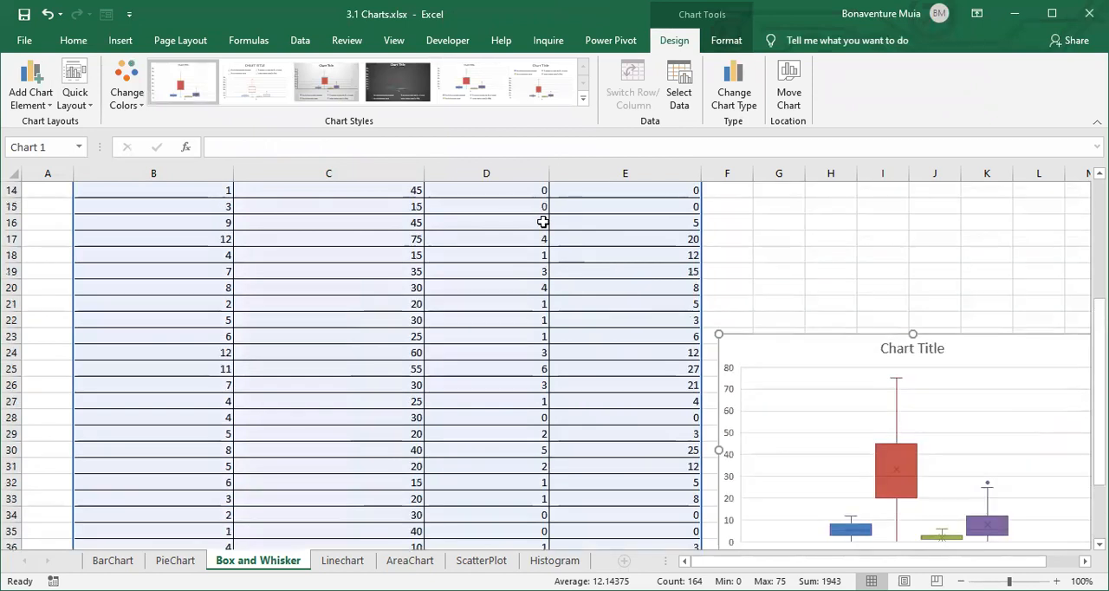
pyautogui.click(824, 443)
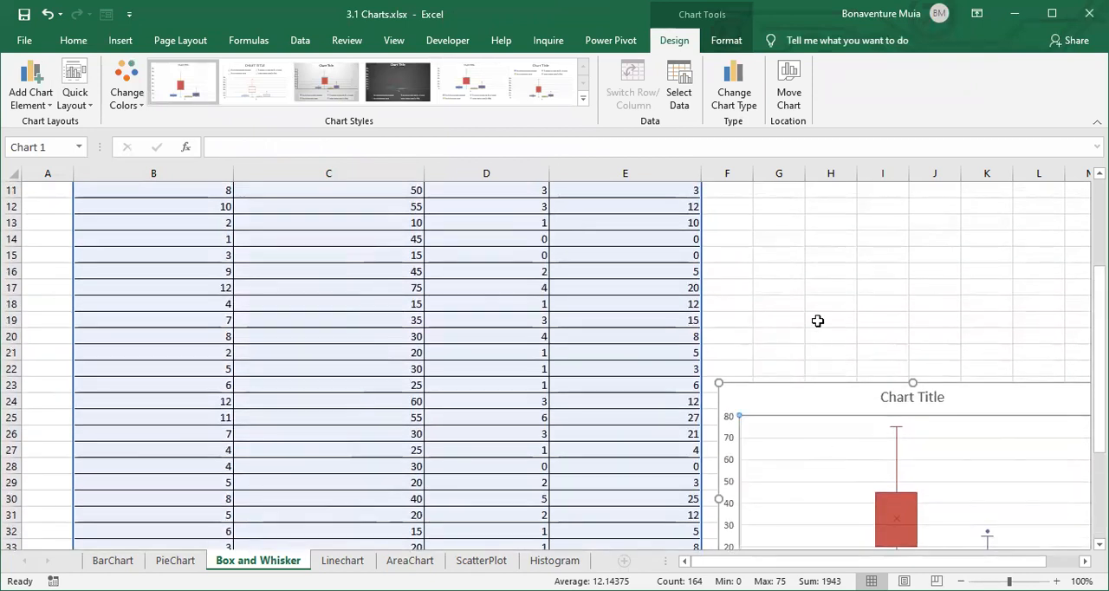
pyautogui.moveTo(827, 396); pyautogui.dragTo(822, 228)
pyautogui.scroll(4, 733, 351)
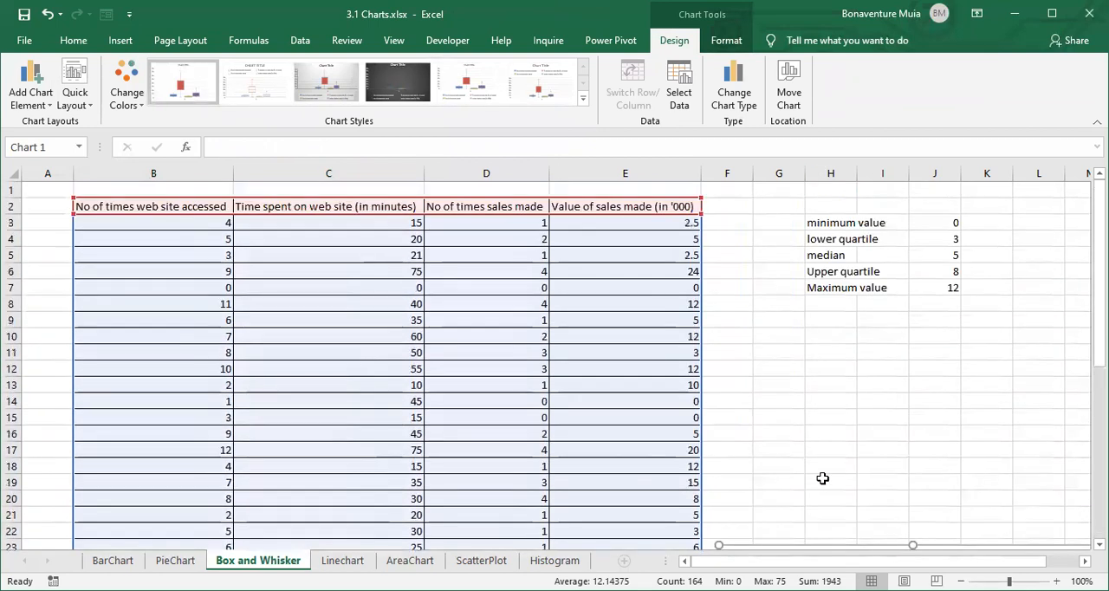
pyautogui.scroll(-2, 837, 522)
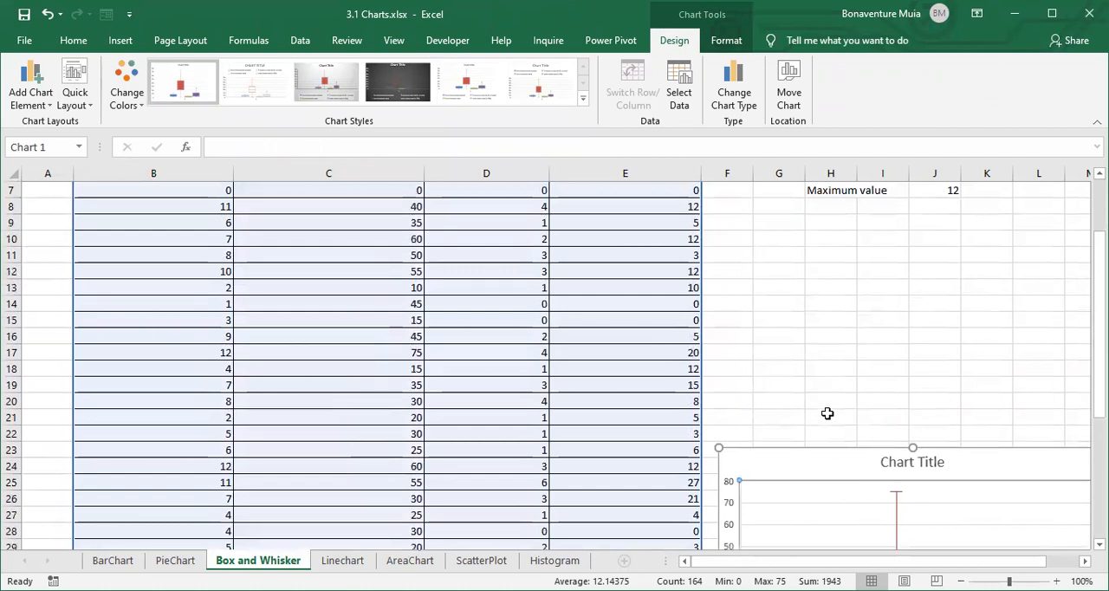
pyautogui.doubleClick(817, 457)
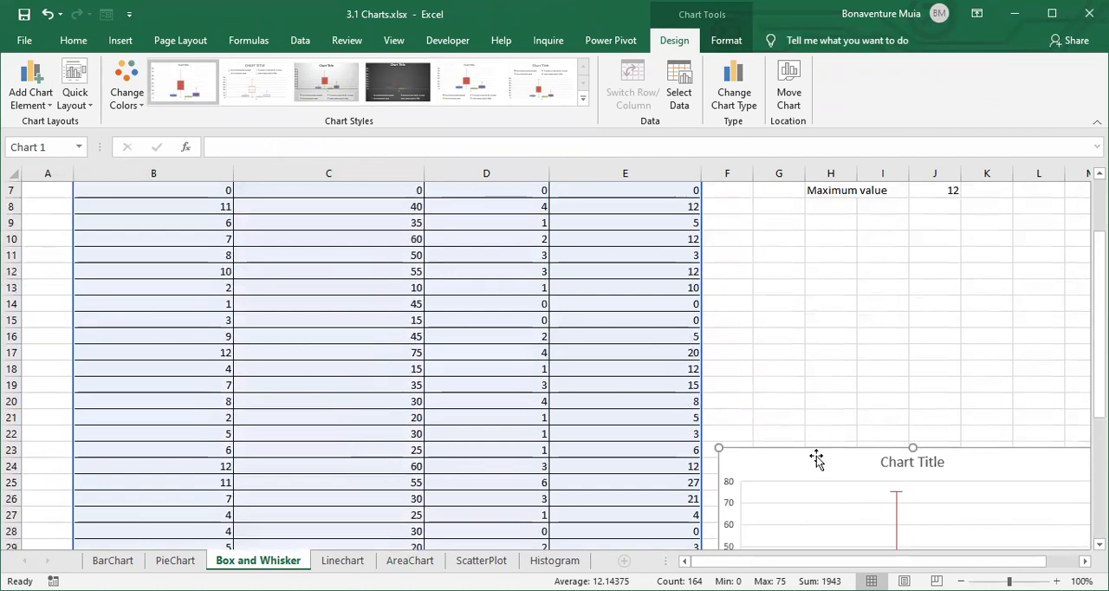
pyautogui.click(810, 338)
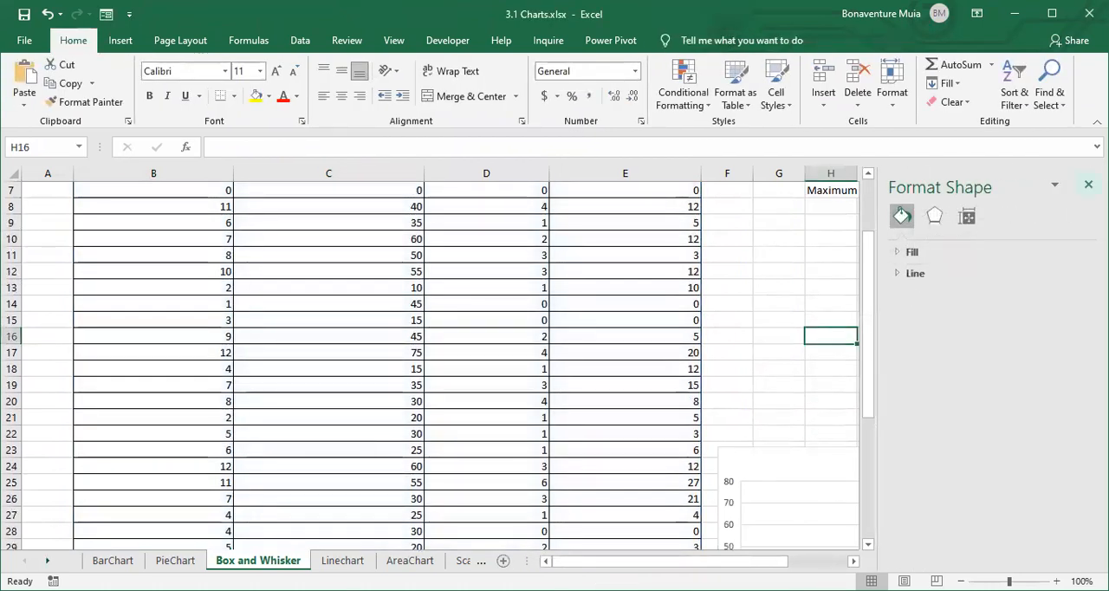
pyautogui.click(1088, 185)
pyautogui.moveTo(841, 470); pyautogui.dragTo(854, 223)
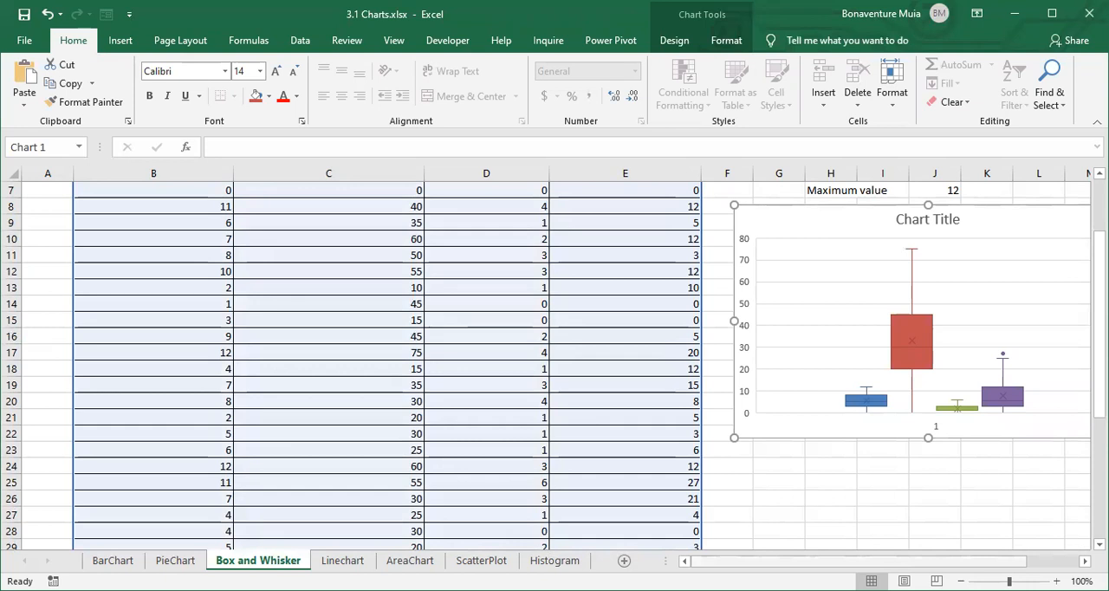
pyautogui.hscroll(2, 945, 415)
pyautogui.scroll(2, 951, 399)
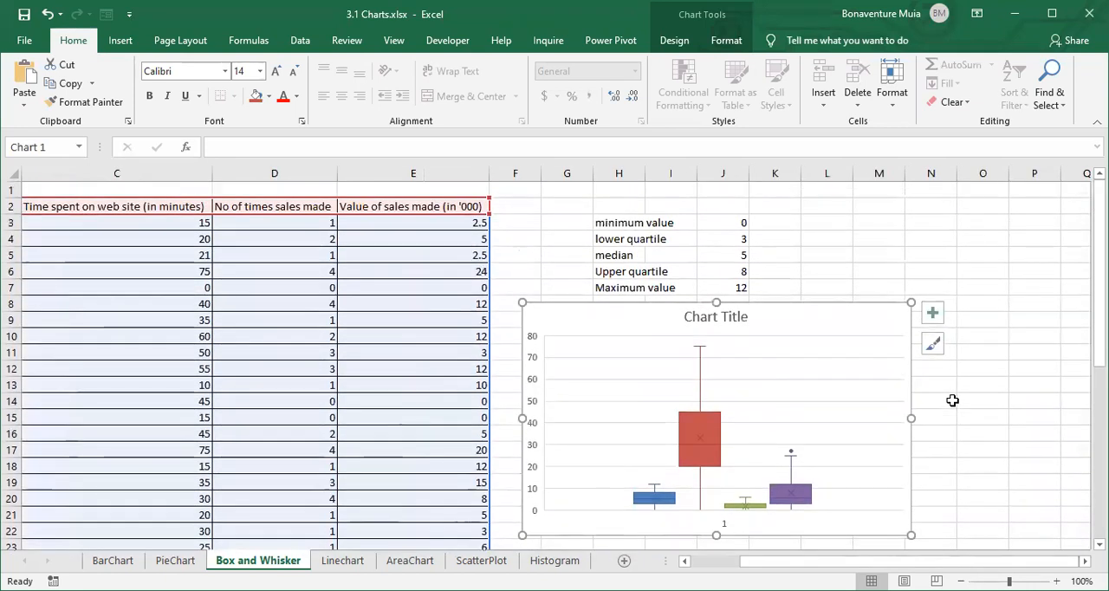
# - Move the chart over the data table in columns C to F, starting at row 2, beside the five-number summary
pyautogui.scroll(-1, 952, 401)
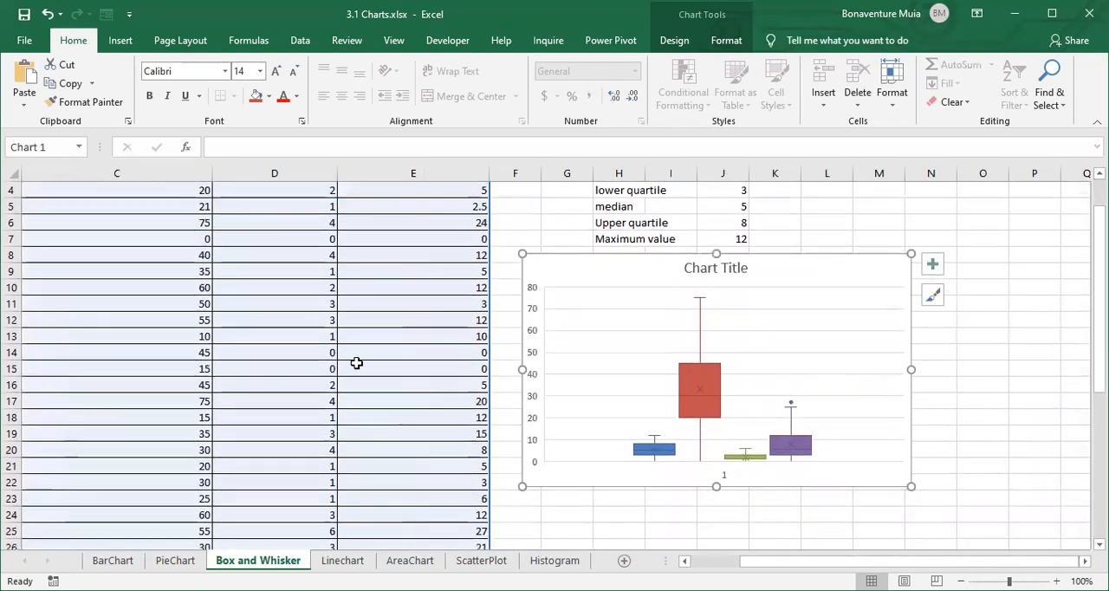
pyautogui.moveTo(644, 272); pyautogui.dragTo(330, 201)
pyautogui.scroll(1, 782, 317)
pyautogui.moveTo(448, 228)
pyautogui.mouseDown()
pyautogui.moveTo(431, 213)
pyautogui.moveTo(454, 215)
pyautogui.mouseUp()
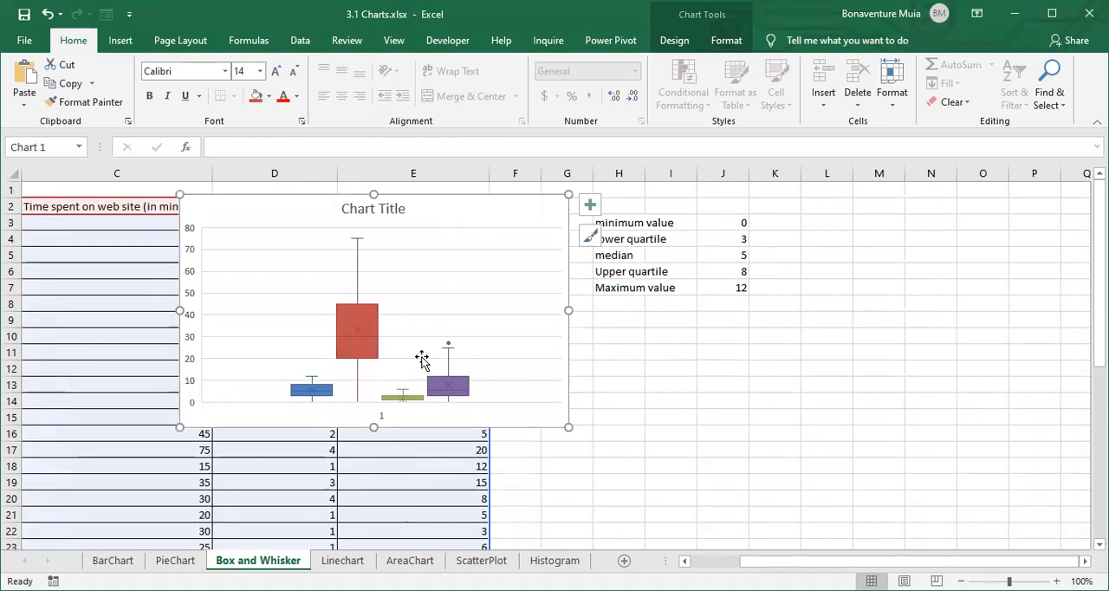
# - Add a legend to the box and whisker chart and delete its horizontal category axis
pyautogui.click(589, 205)
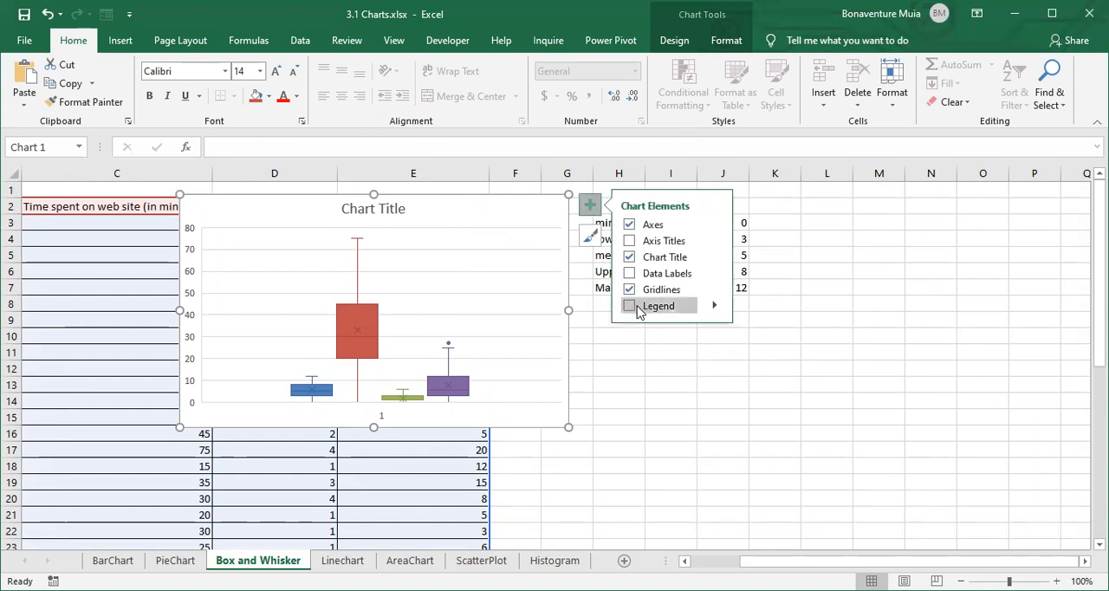
pyautogui.click(629, 305)
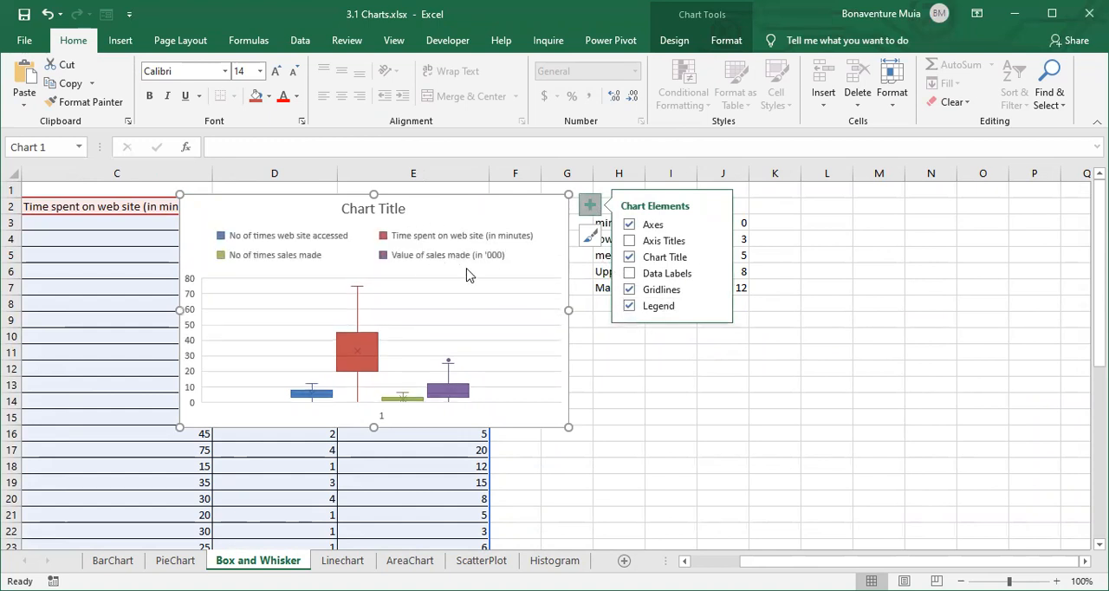
pyautogui.click(379, 420)
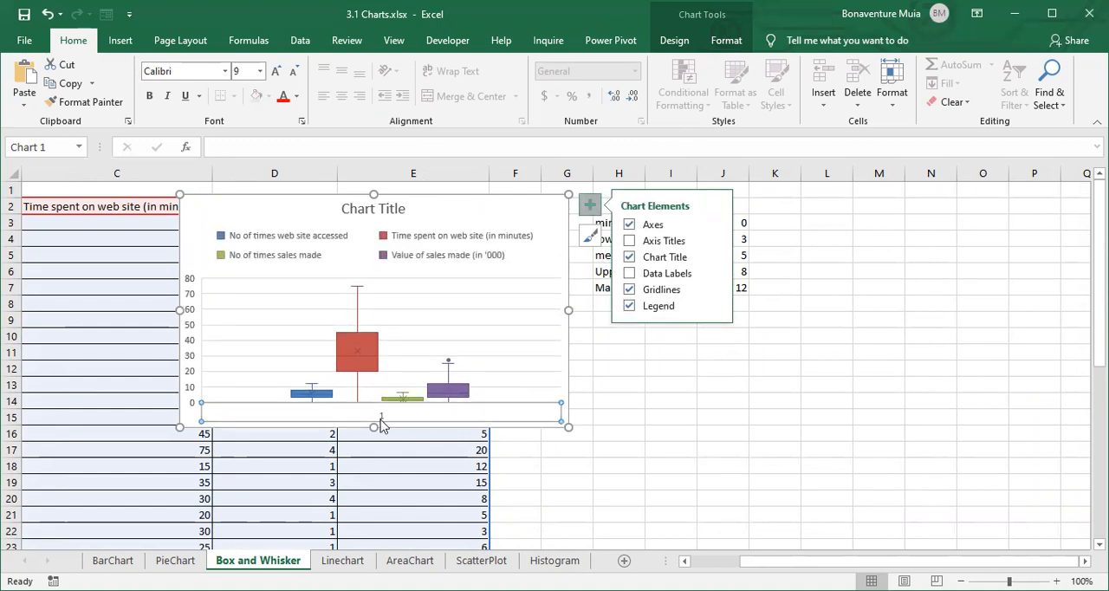
pyautogui.press('Delete')
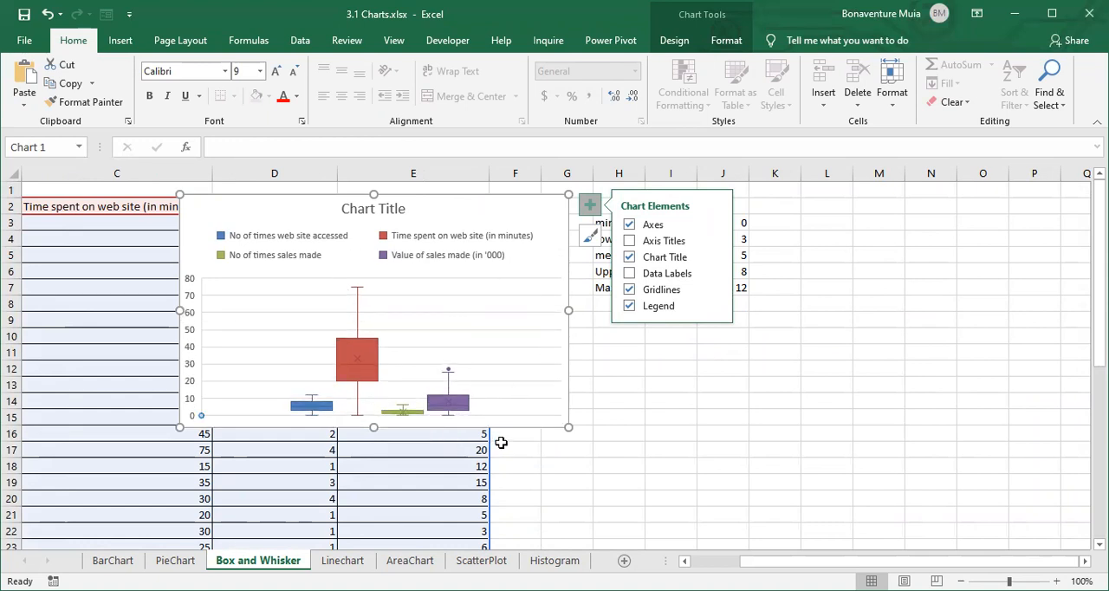
# - Annotate the screen in red, underlining the lower whisker end of each box and ticking the minimum value in the summary
pyautogui.click(860, 287)
pyautogui.moveTo(649, 223); pyautogui.dragTo(658, 292)
pyautogui.click(629, 224)
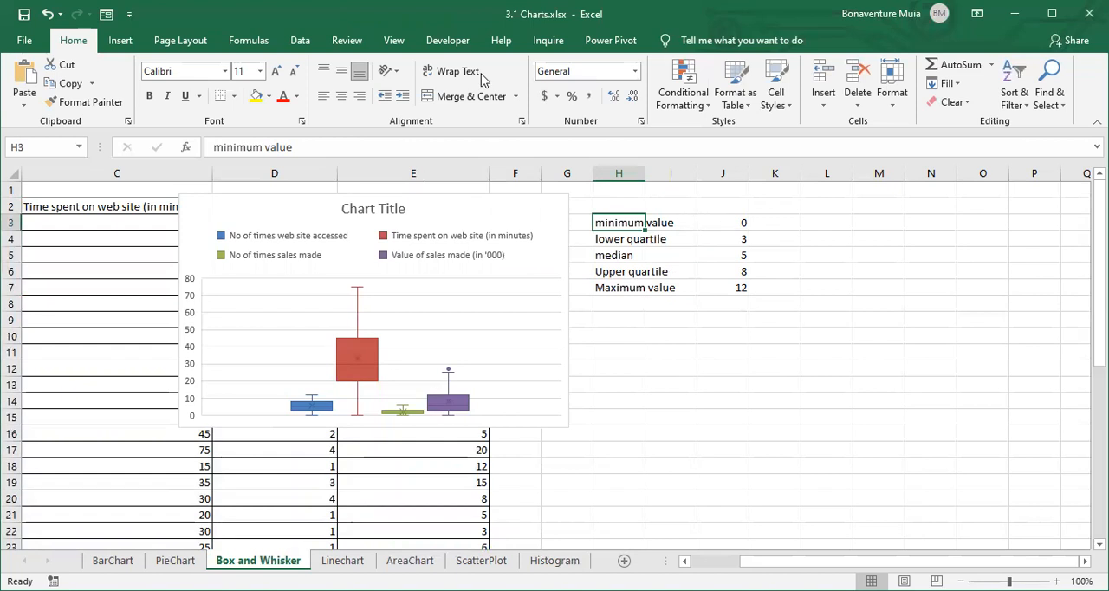
pyautogui.hotkey('ctrl', 'shift', '3')
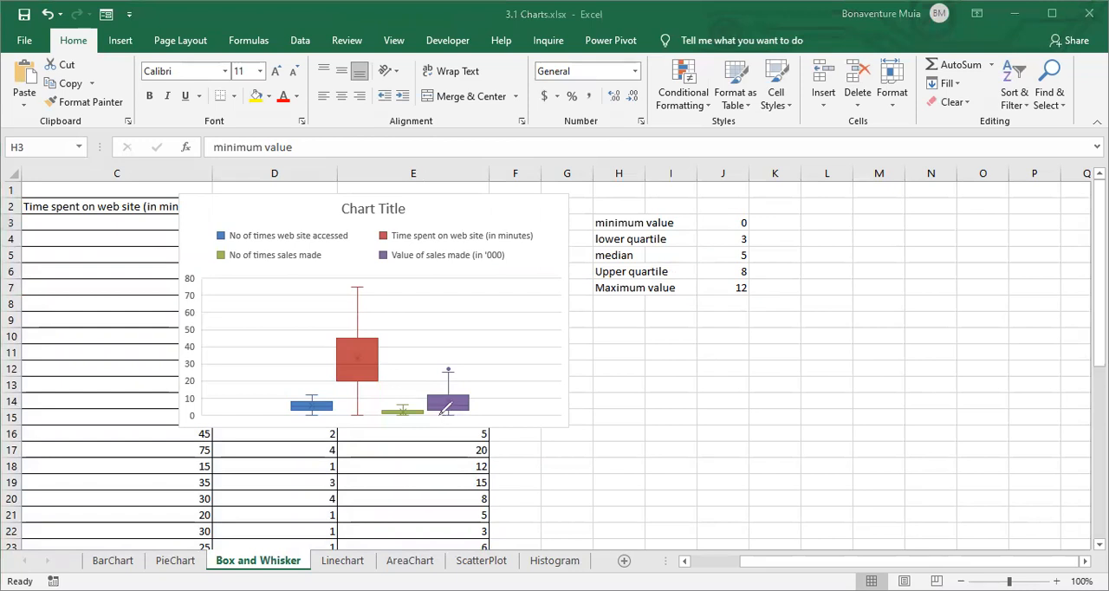
pyautogui.moveTo(467, 416); pyautogui.dragTo(326, 419)
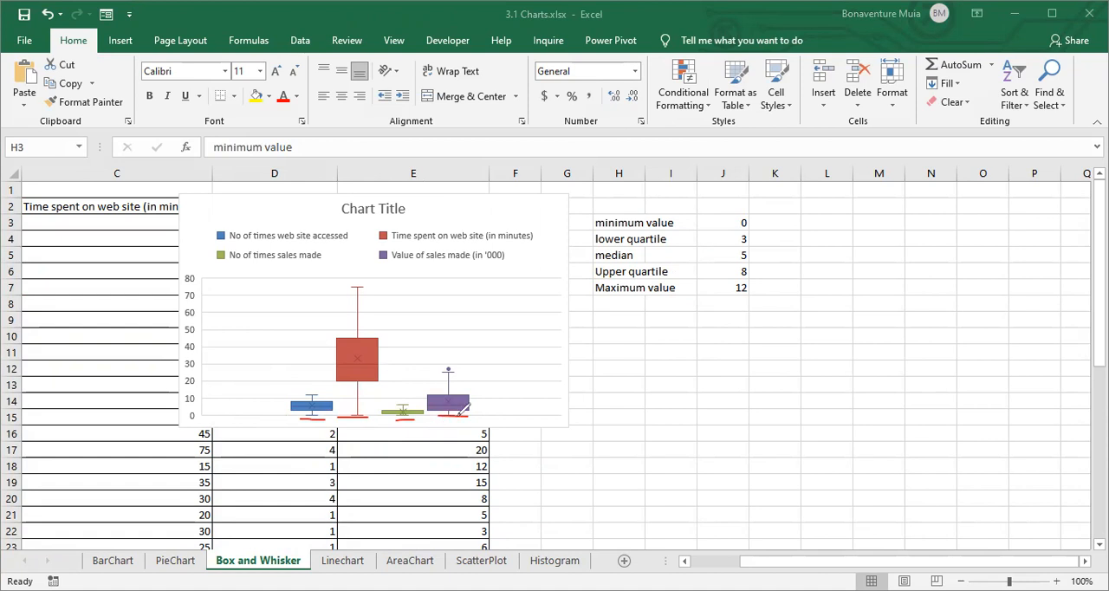
pyautogui.moveTo(763, 217)
pyautogui.mouseDown()
pyautogui.moveTo(770, 226)
pyautogui.moveTo(791, 206)
pyautogui.mouseUp()
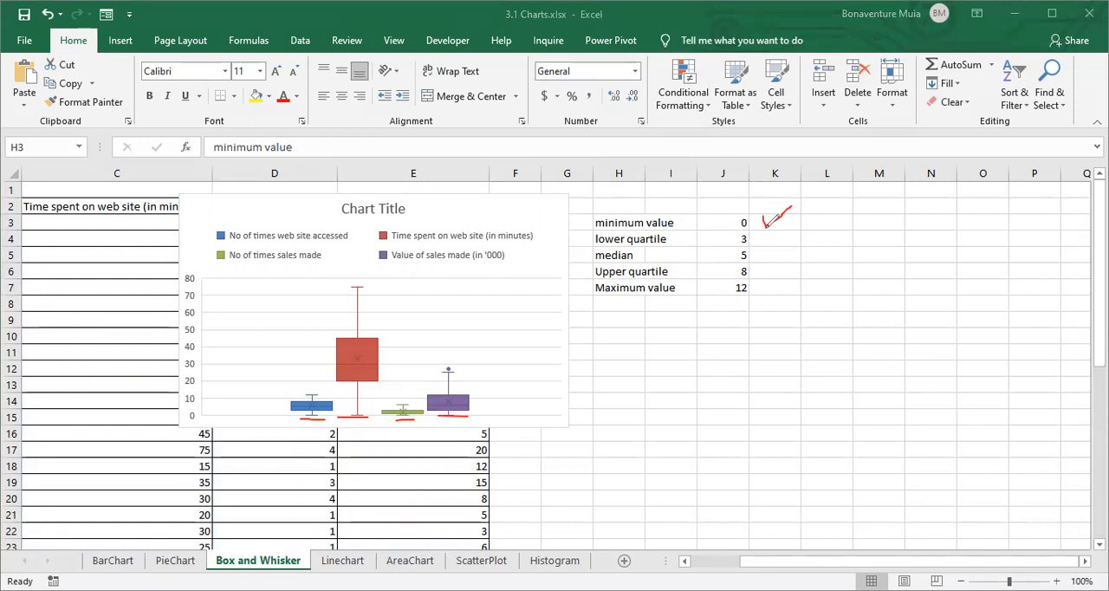
# - Tick the maximum value in the summary and mark the upper whisker ends of the red, purple and blue boxes
pyautogui.moveTo(773, 290); pyautogui.dragTo(848, 270)
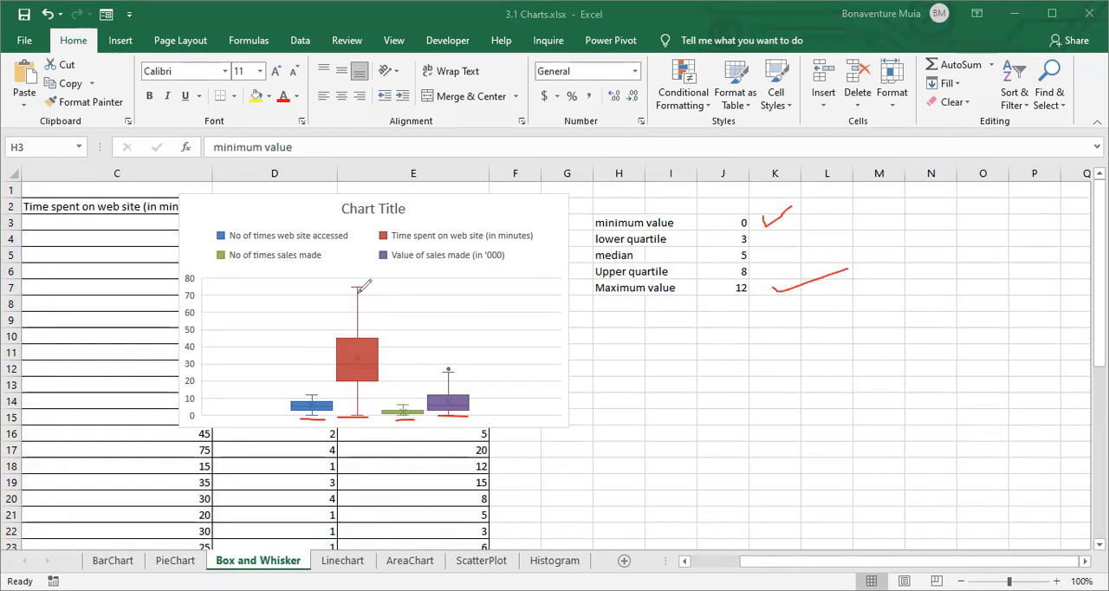
pyautogui.moveTo(337, 286); pyautogui.dragTo(374, 286)
pyautogui.moveTo(430, 372); pyautogui.dragTo(464, 371)
pyautogui.moveTo(296, 393); pyautogui.dragTo(322, 392)
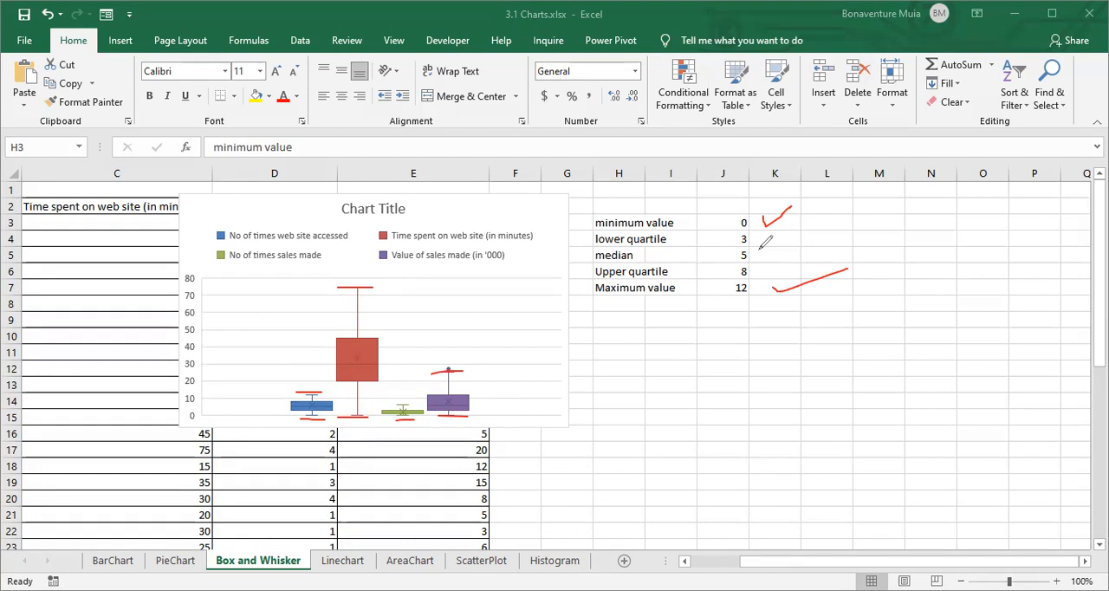
# - Tick the lower and upper quartiles in the summary and mark the matching bottom and top edges of the purple box
pyautogui.moveTo(769, 236)
pyautogui.mouseDown()
pyautogui.moveTo(782, 245)
pyautogui.moveTo(828, 229)
pyautogui.mouseUp()
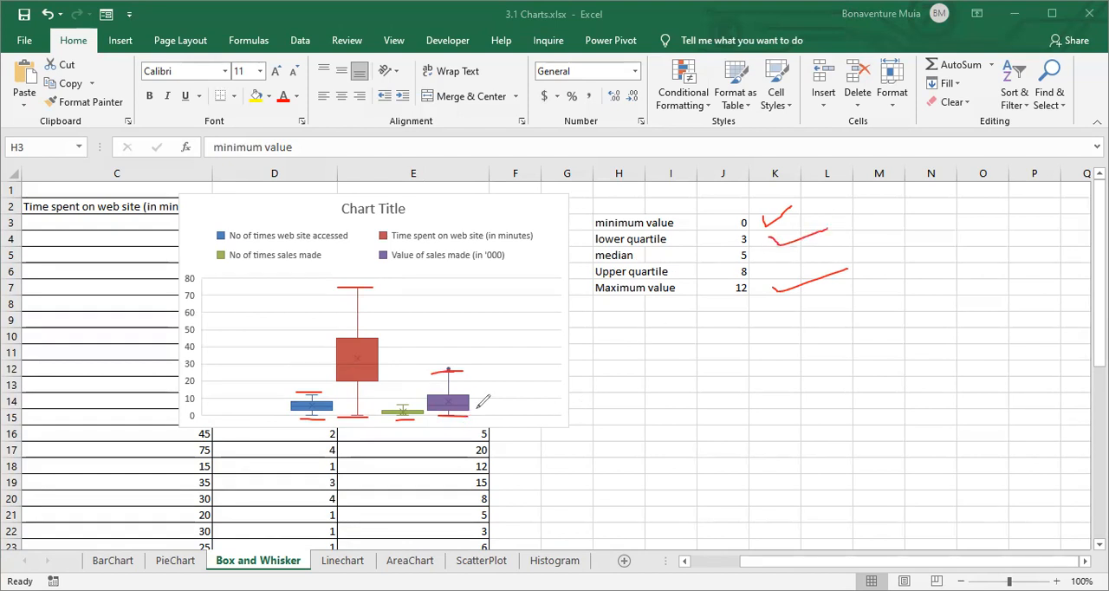
pyautogui.moveTo(469, 410); pyautogui.dragTo(490, 406)
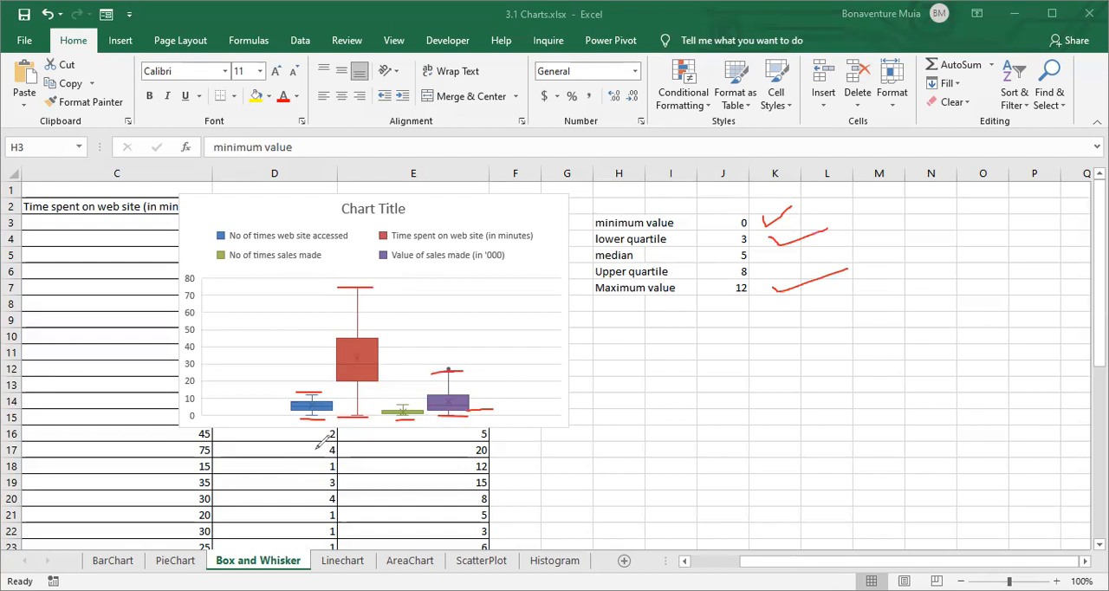
pyautogui.moveTo(775, 271); pyautogui.dragTo(811, 268)
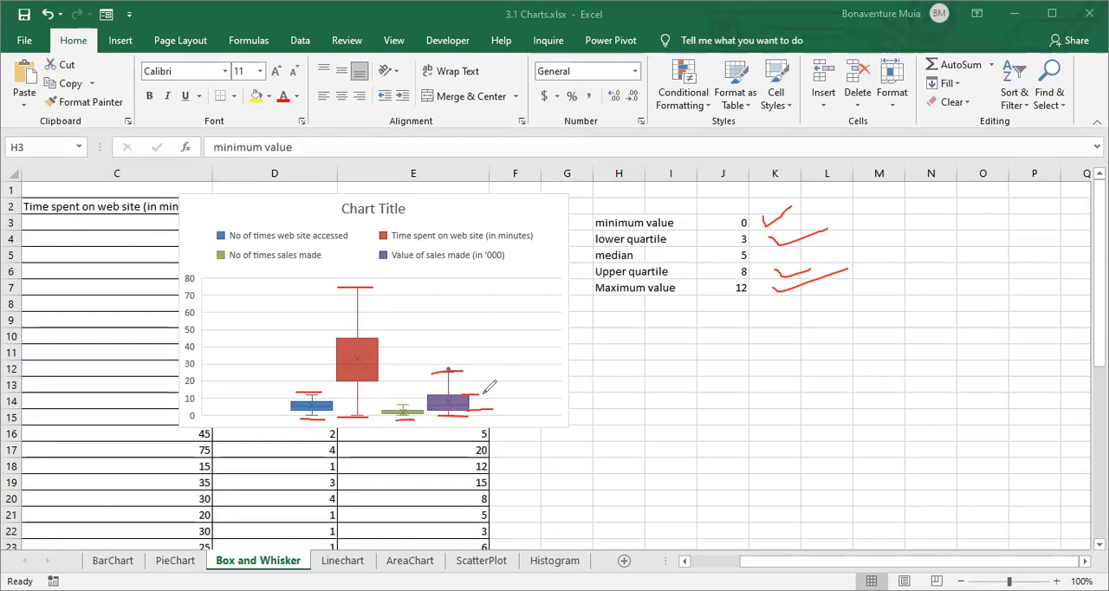
pyautogui.moveTo(481, 395); pyautogui.dragTo(453, 395)
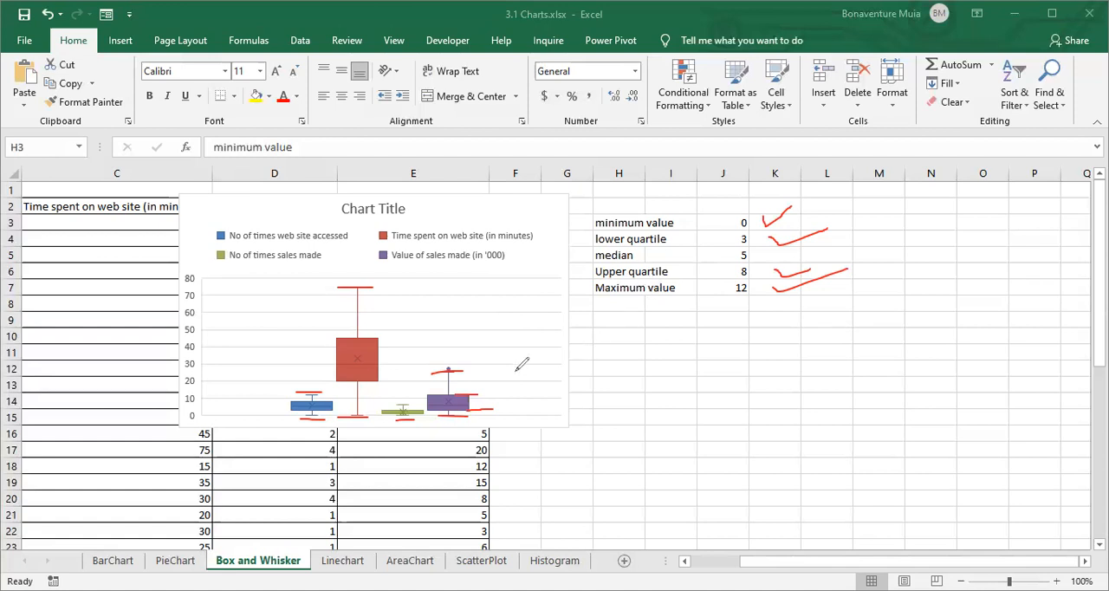
# - Mark the median lines inside the purple, red and blue boxes of the chart
pyautogui.moveTo(492, 408); pyautogui.dragTo(468, 408)
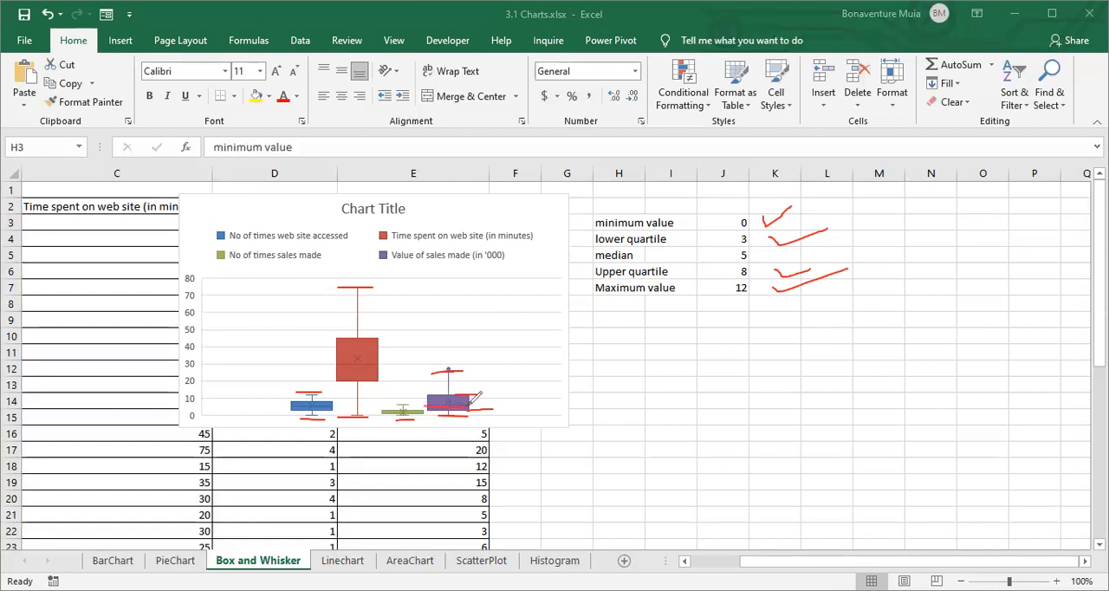
pyautogui.moveTo(340, 364); pyautogui.dragTo(377, 364)
pyautogui.moveTo(292, 405); pyautogui.dragTo(334, 405)
# - Erase all the red annotations and point out the outlier above the purple Value of sales made box
pyautogui.press('e')
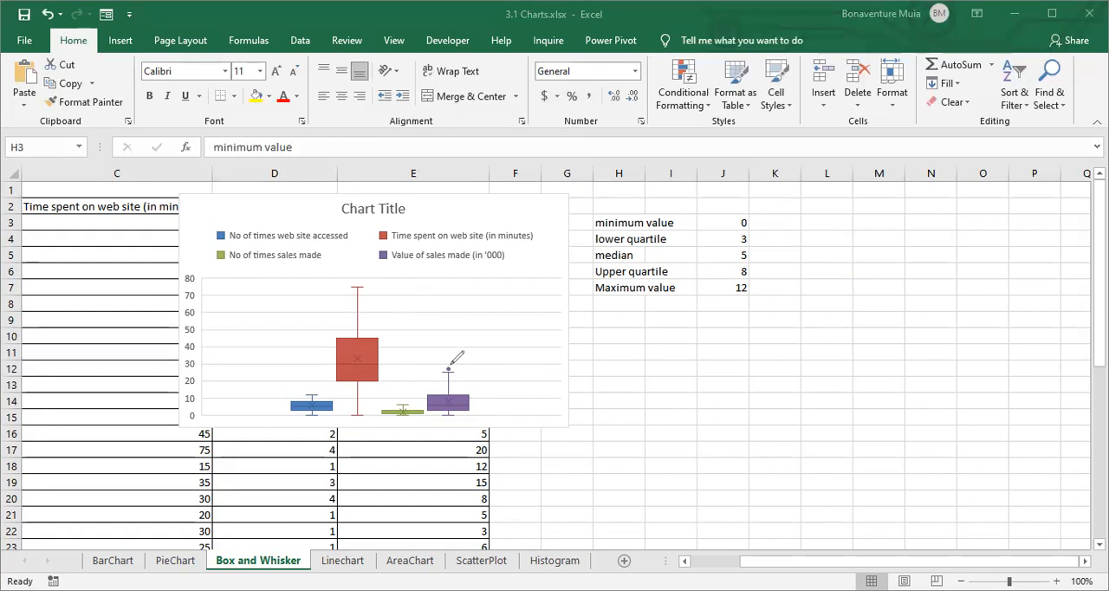
pyautogui.moveTo(444, 362)
pyautogui.mouseDown()
pyautogui.moveTo(445, 375)
pyautogui.moveTo(452, 362)
pyautogui.mouseUp()
pyautogui.click(704, 169)
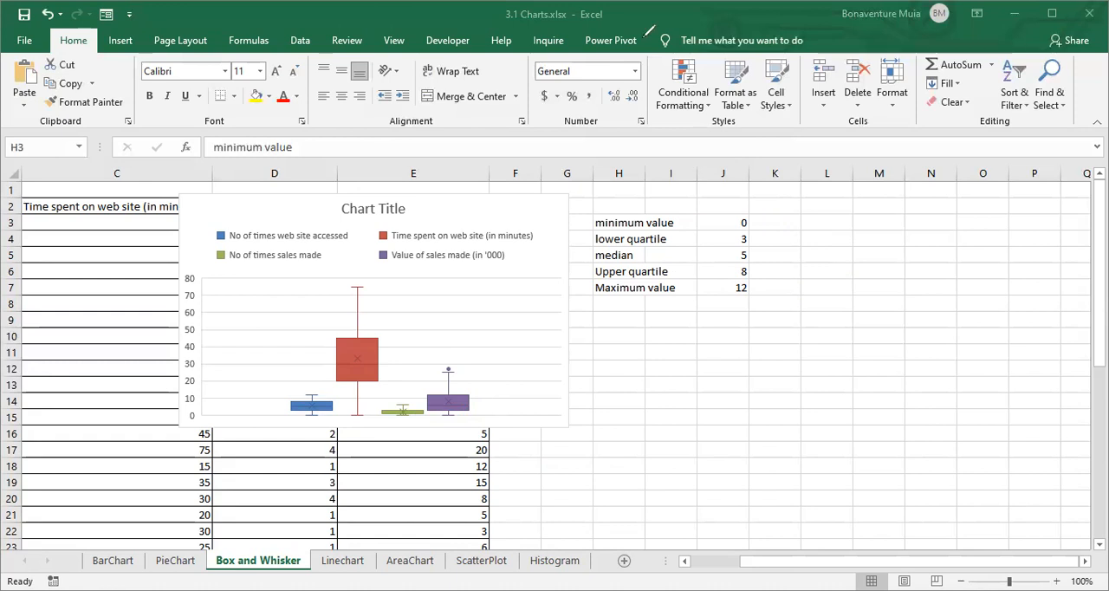